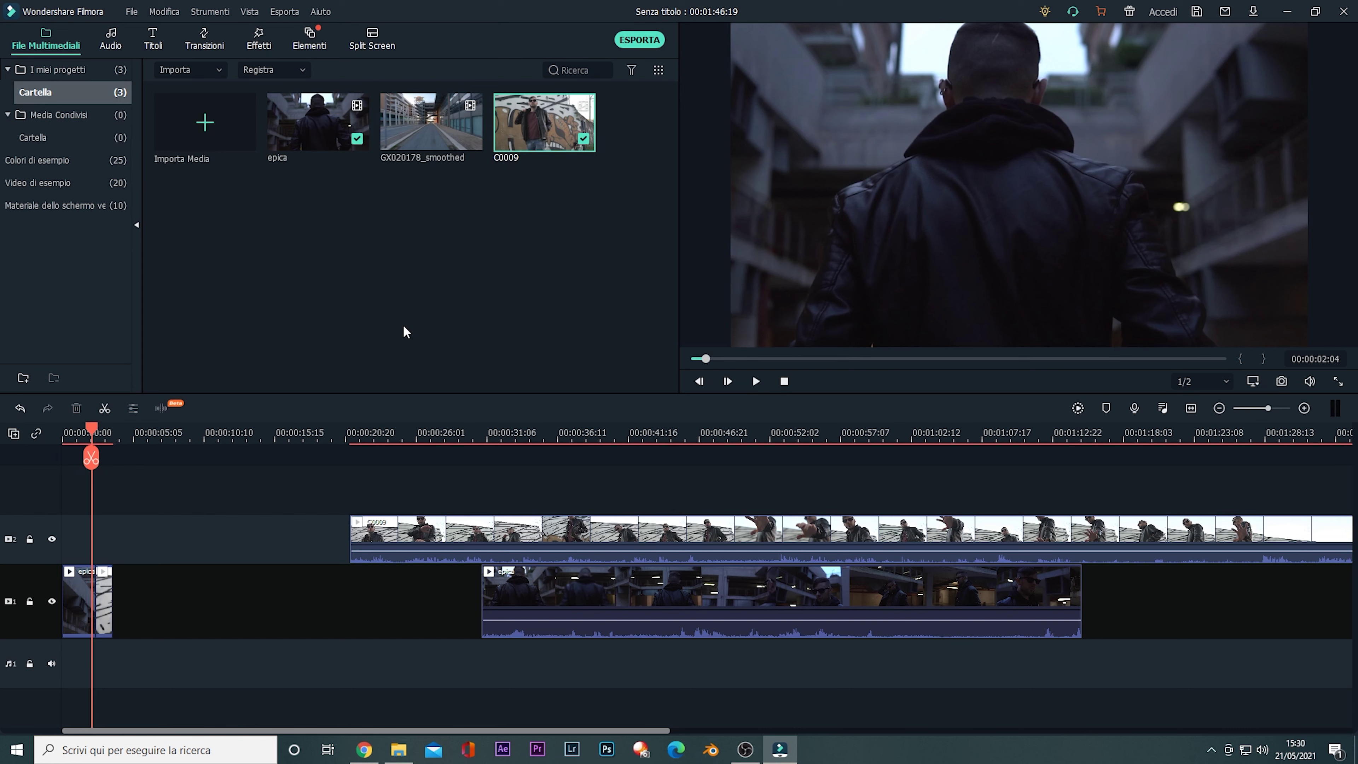
- Import the ES_Uh - Cushy music file into the project media and place it at the start of the first audio track
click(1288, 12)
drag(418, 168, 337, 300)
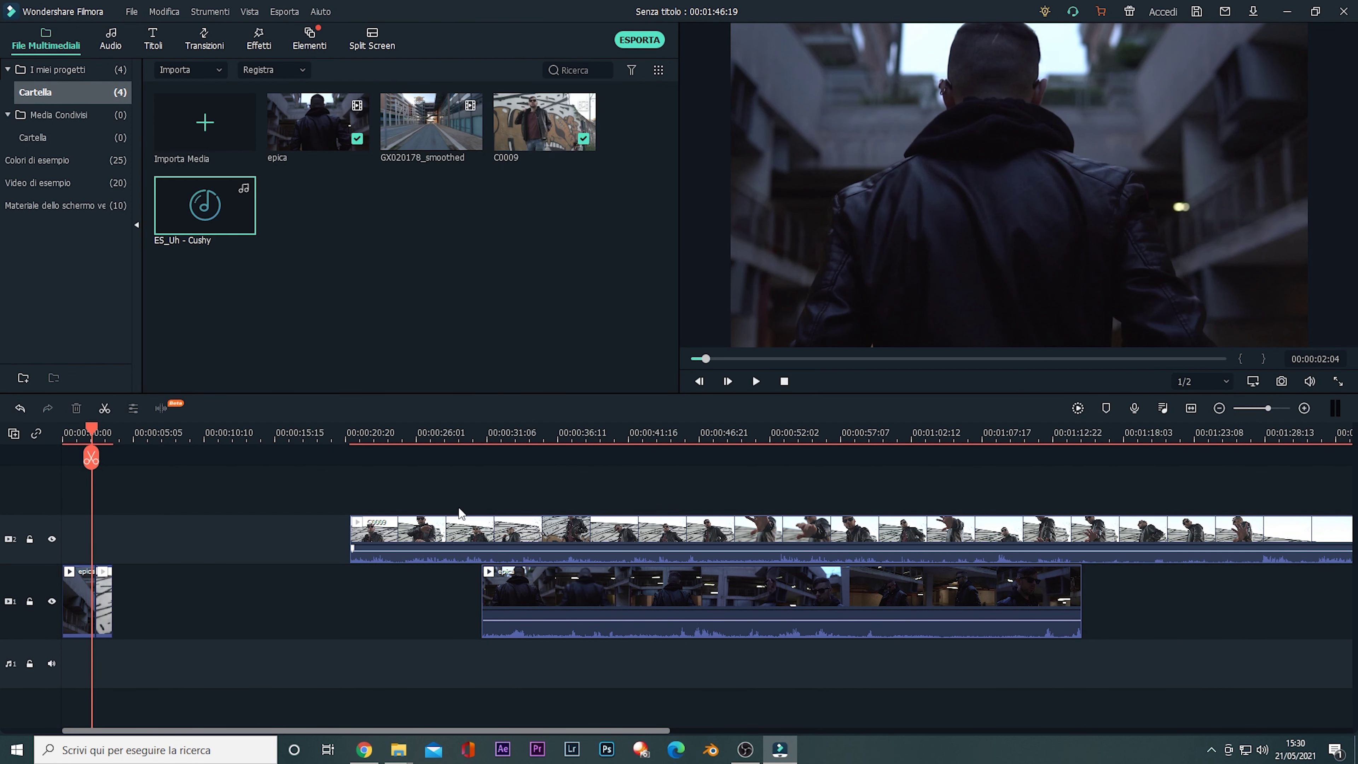
click(346, 303)
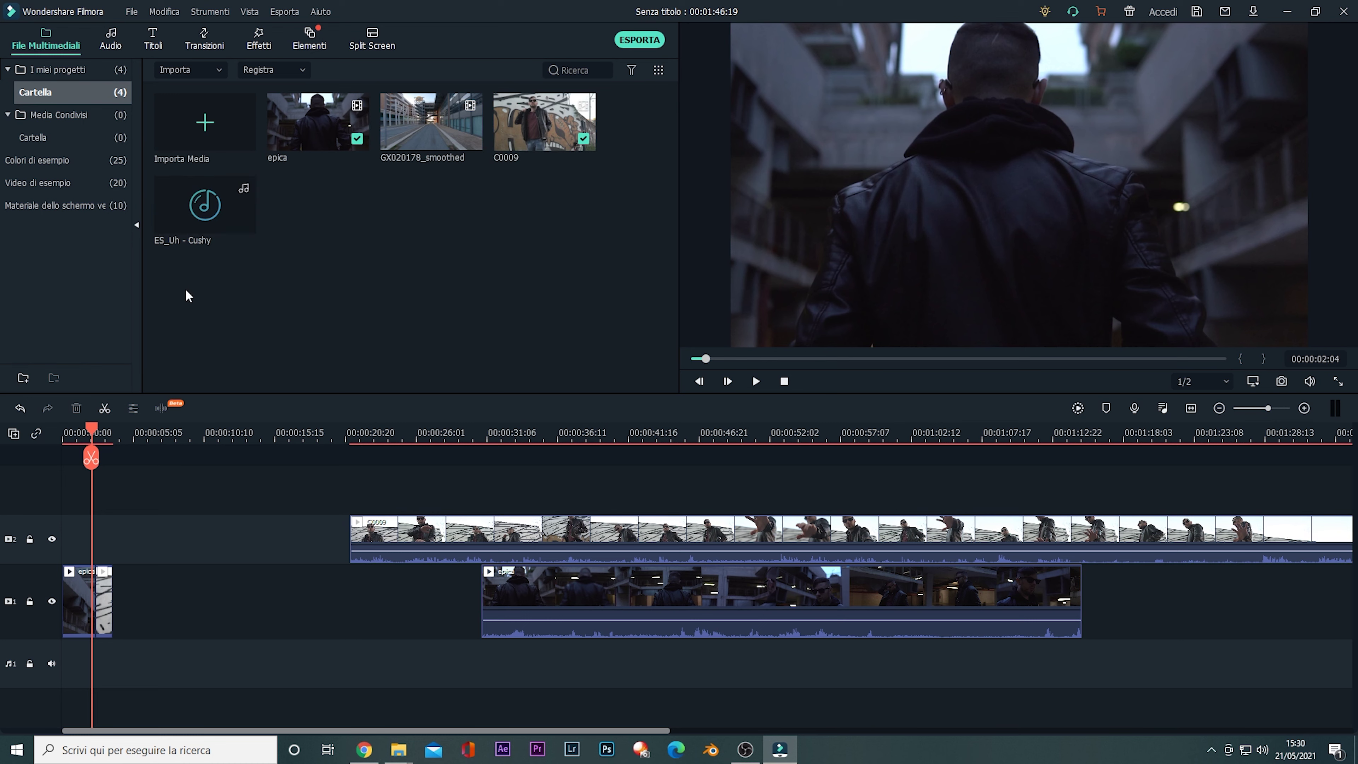
drag(192, 198, 57, 628)
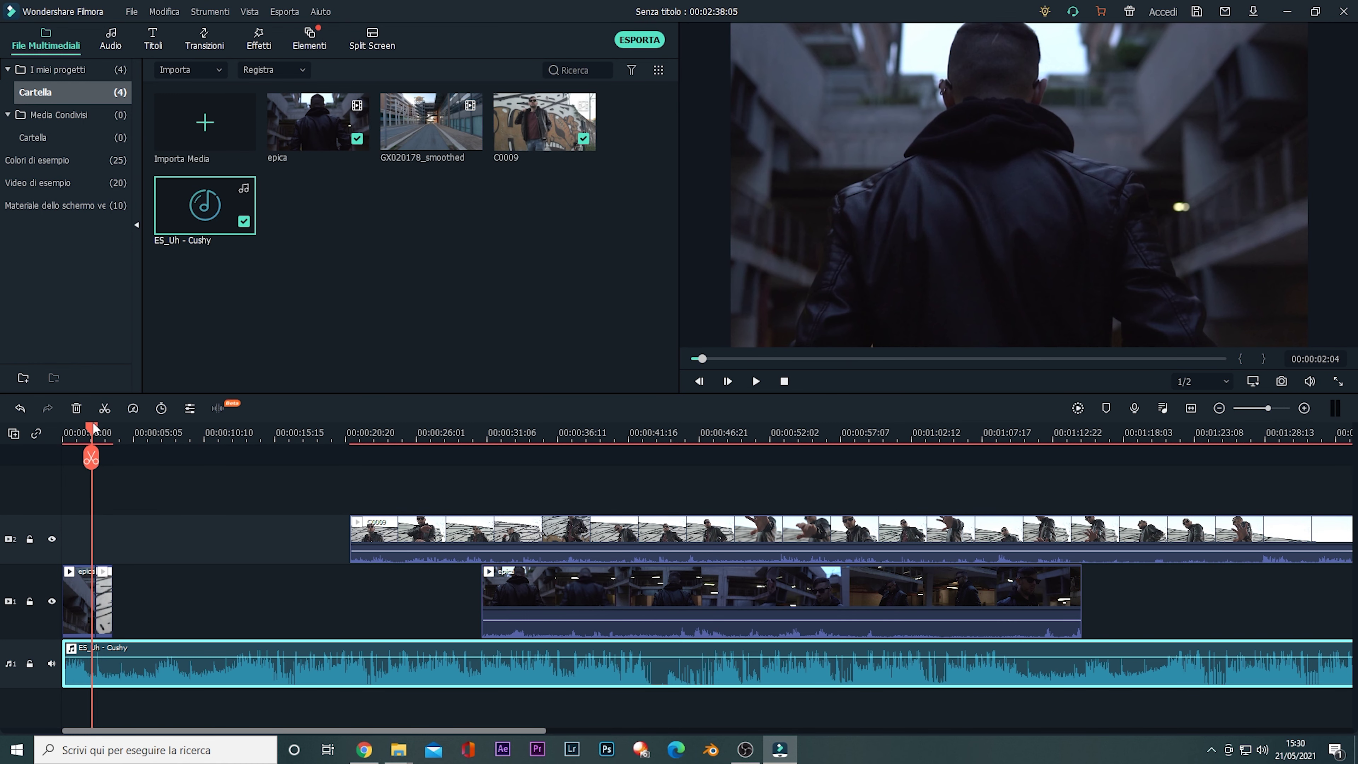
- Play back the opening of the timeline from the start to hear the music against the first clips
click(67, 432)
key(space)
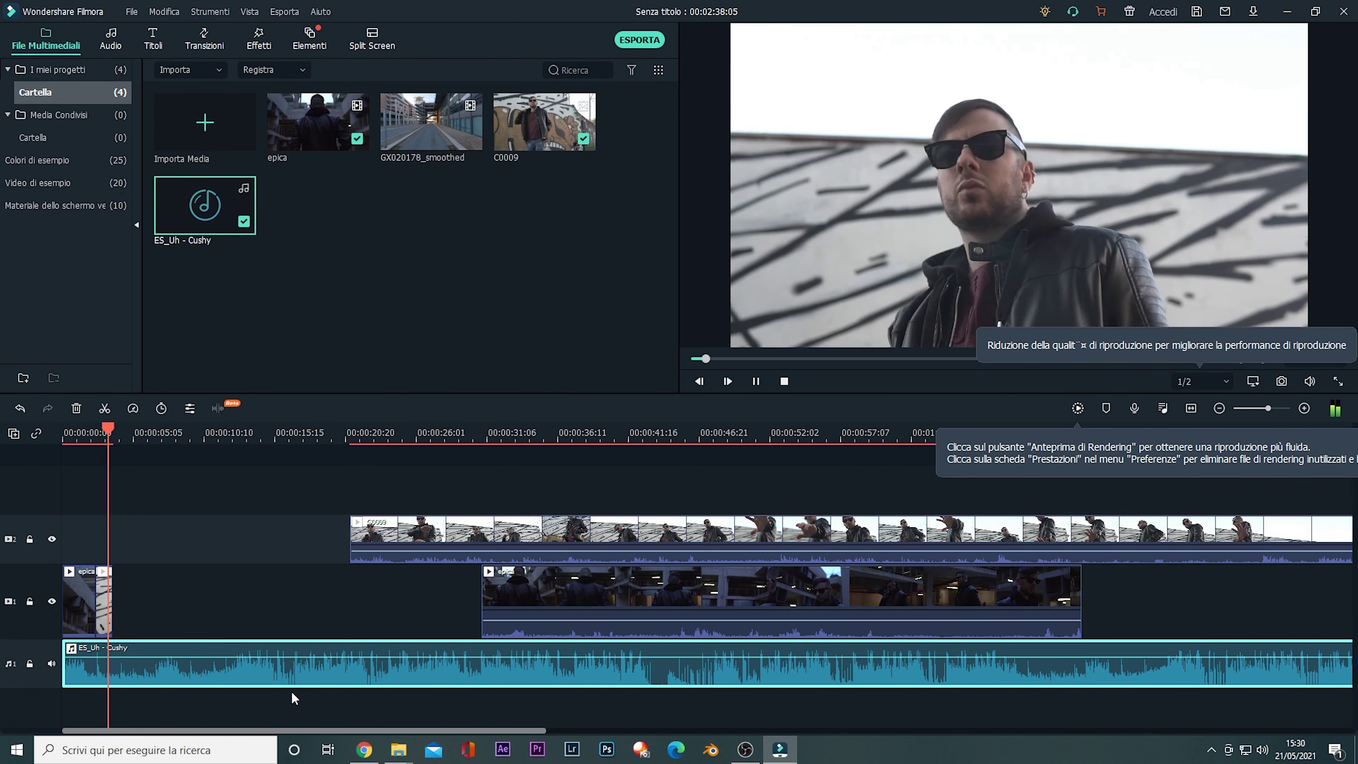
click(361, 277)
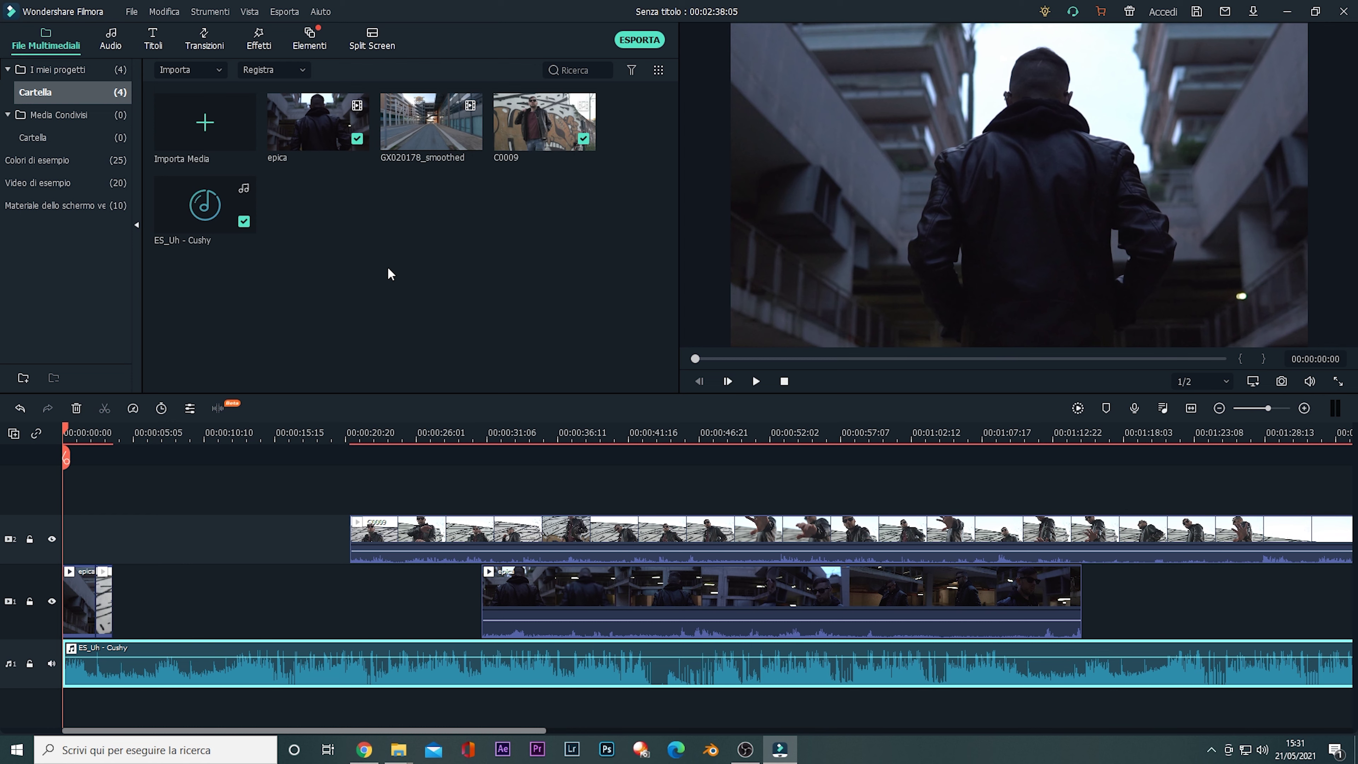
- Browse the built-in audio library and preview the Stand and Verve songs
click(110, 45)
scroll(668, 90, down, 5)
scroll(669, 89, up, 5)
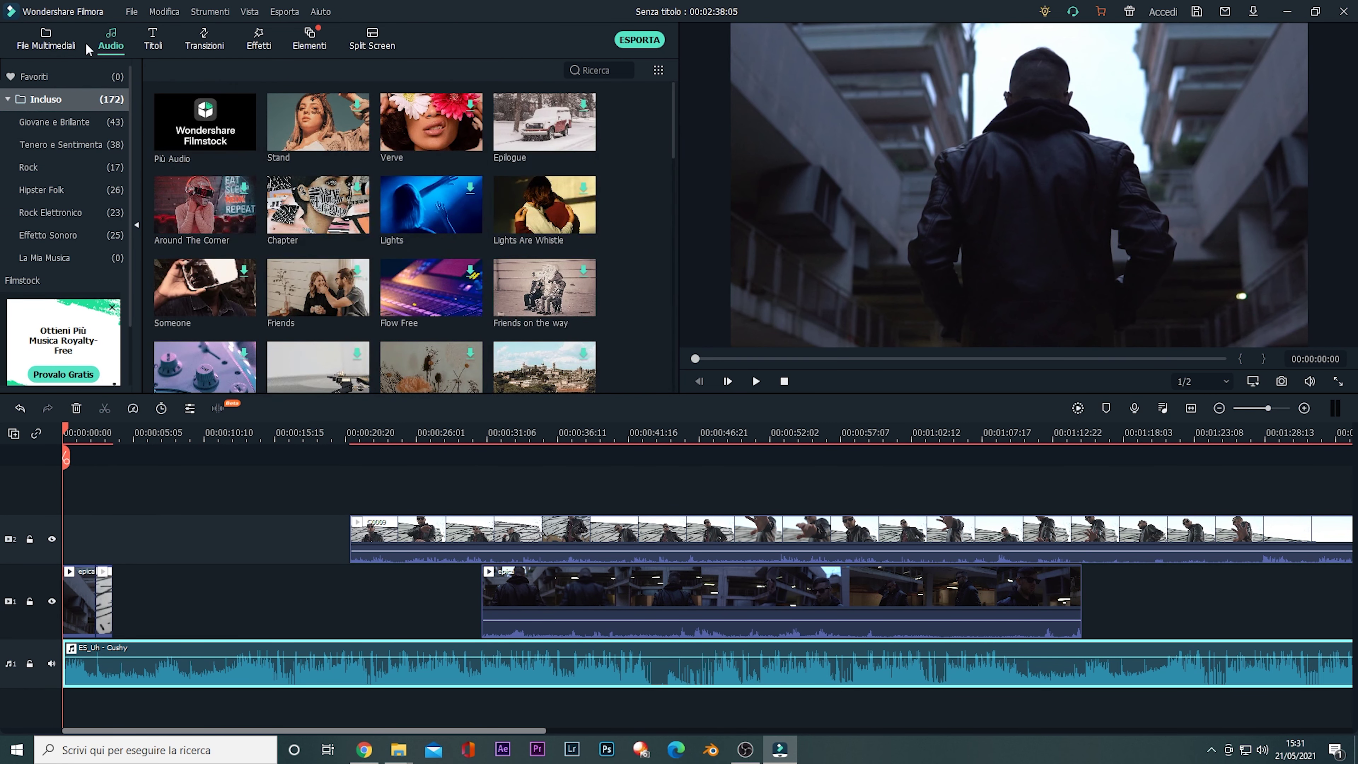
scroll(348, 299, down, 3)
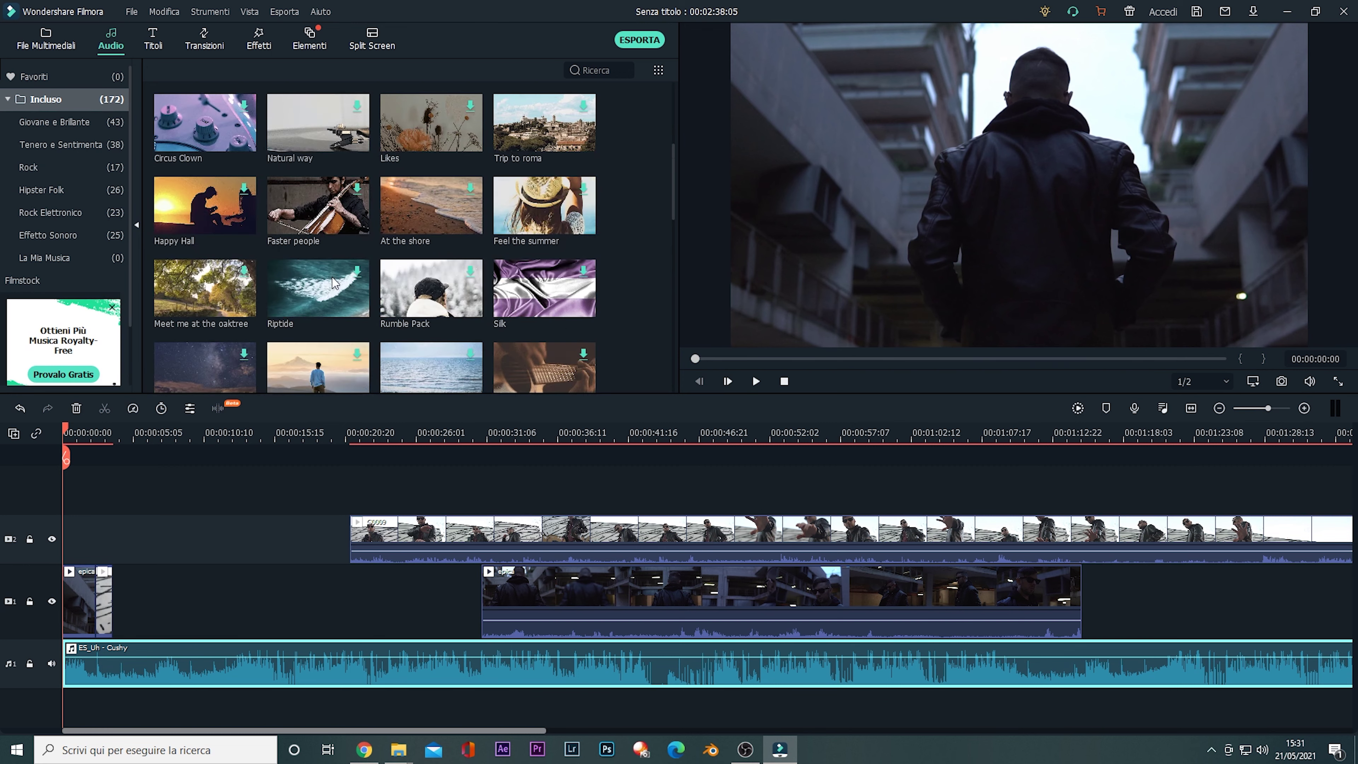
scroll(377, 261, up, 3)
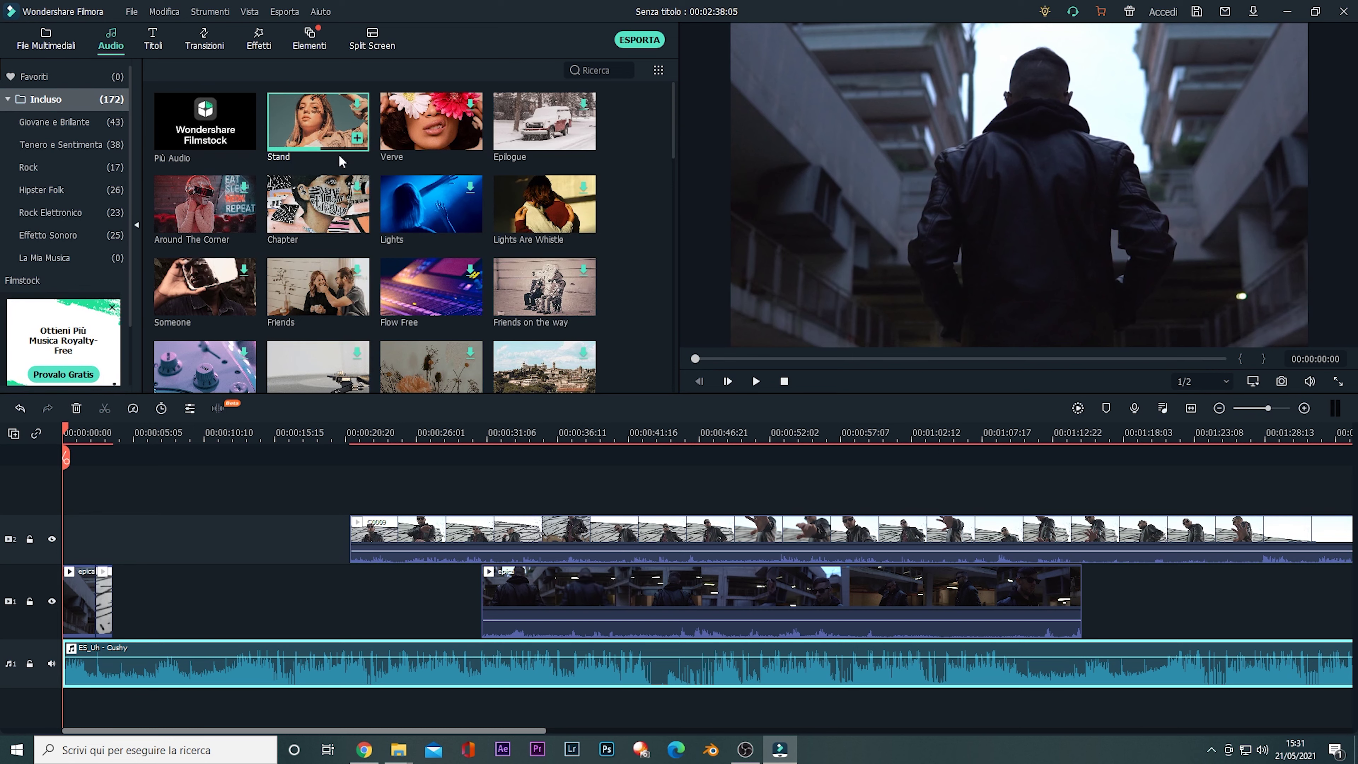
click(302, 124)
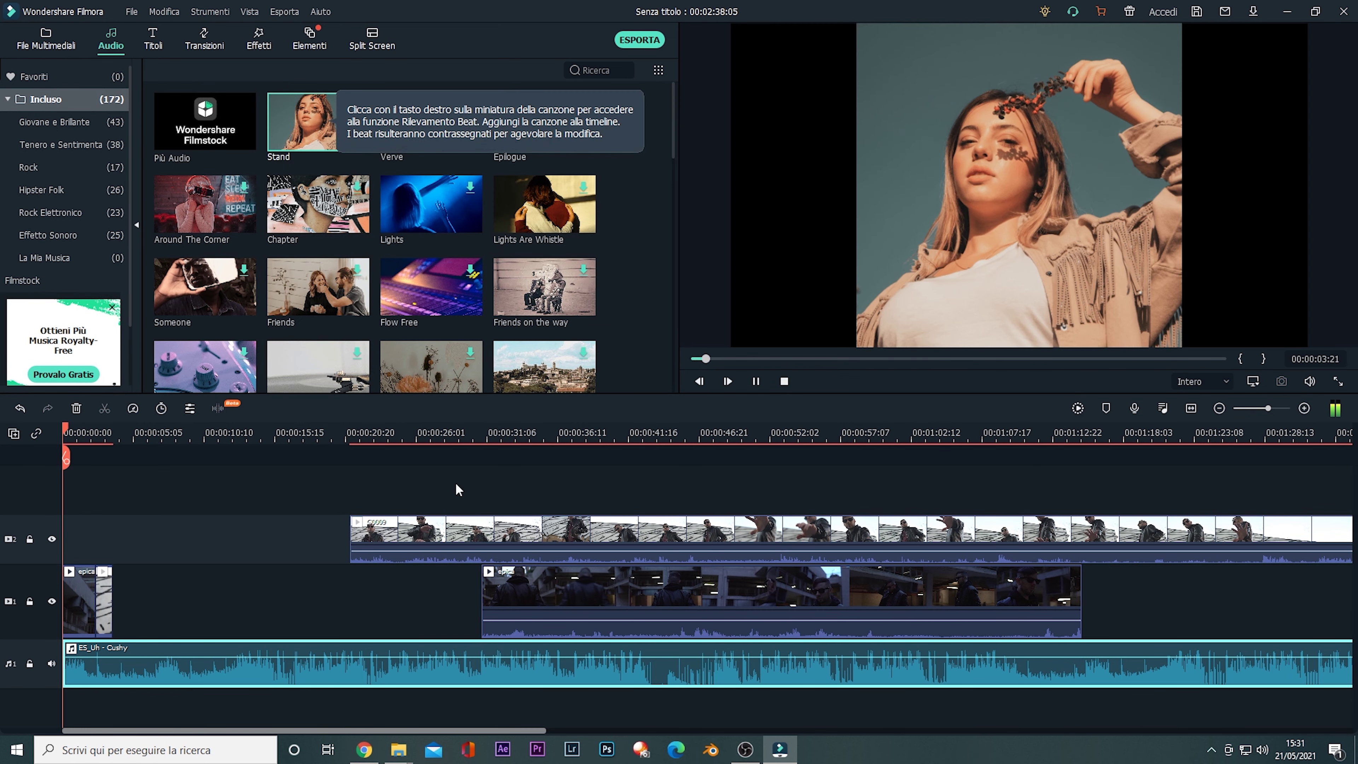
click(755, 381)
click(431, 127)
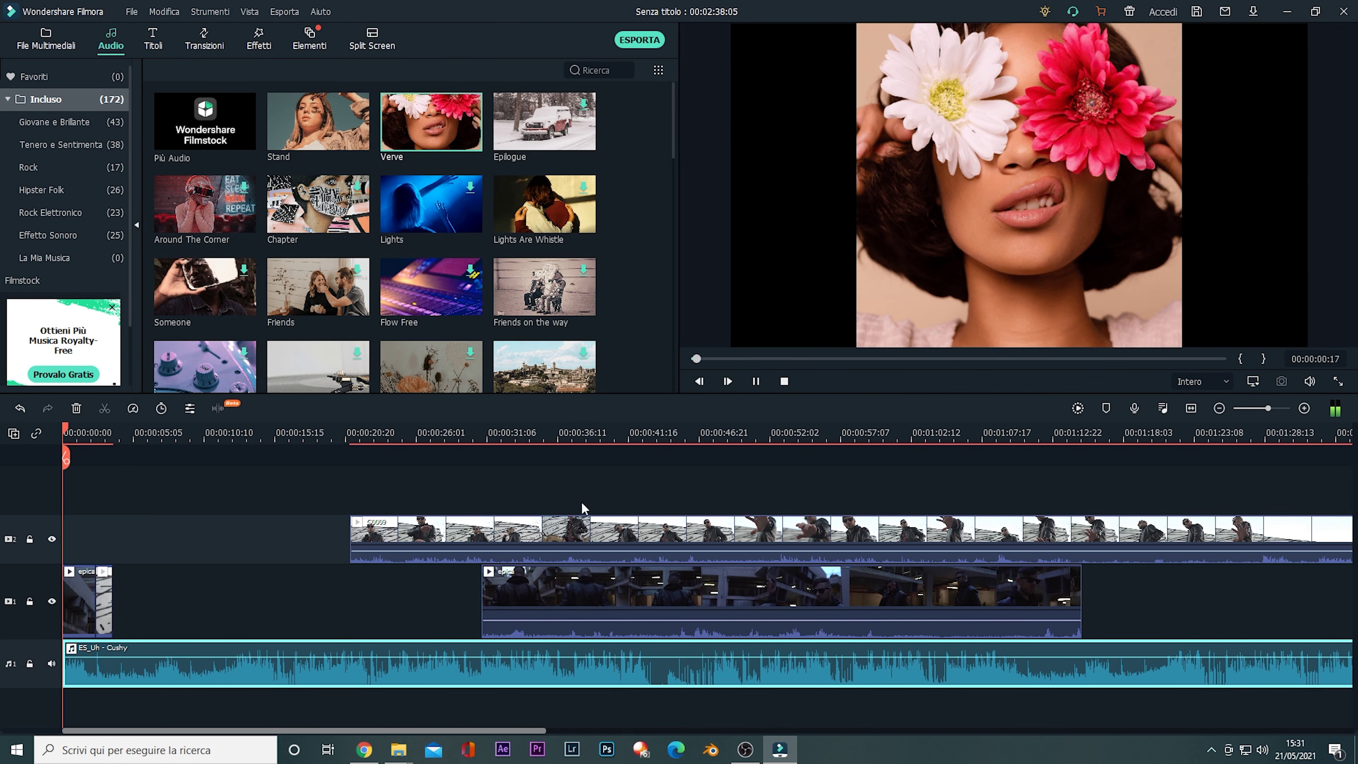
click(762, 386)
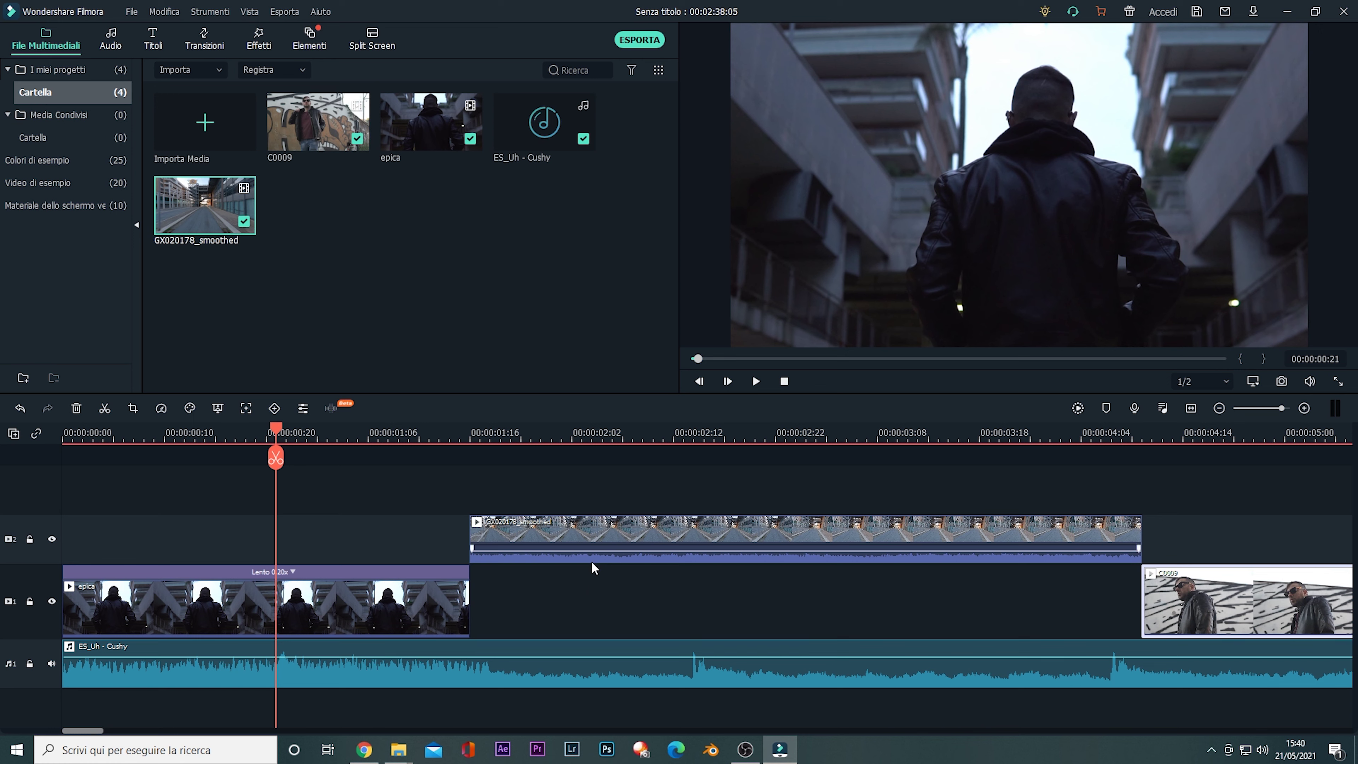
- Play back the GX020178_smoothed clip on the second video track
drag(278, 474, 481, 453)
click(681, 535)
click(662, 588)
key(space)
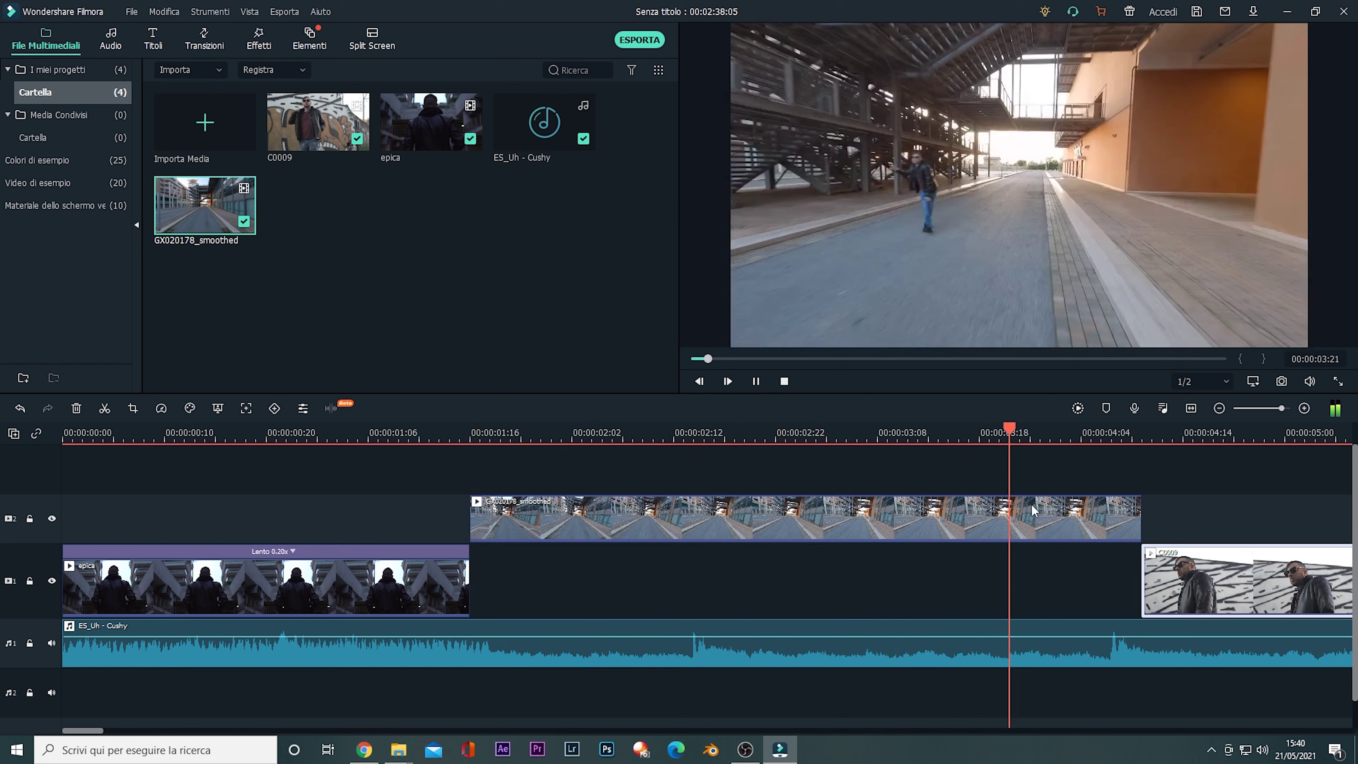
key(space)
- Slow the GX020178_smoothed clip on the second video track to a custom speed of 0.45x
click(618, 527)
right_click(618, 527)
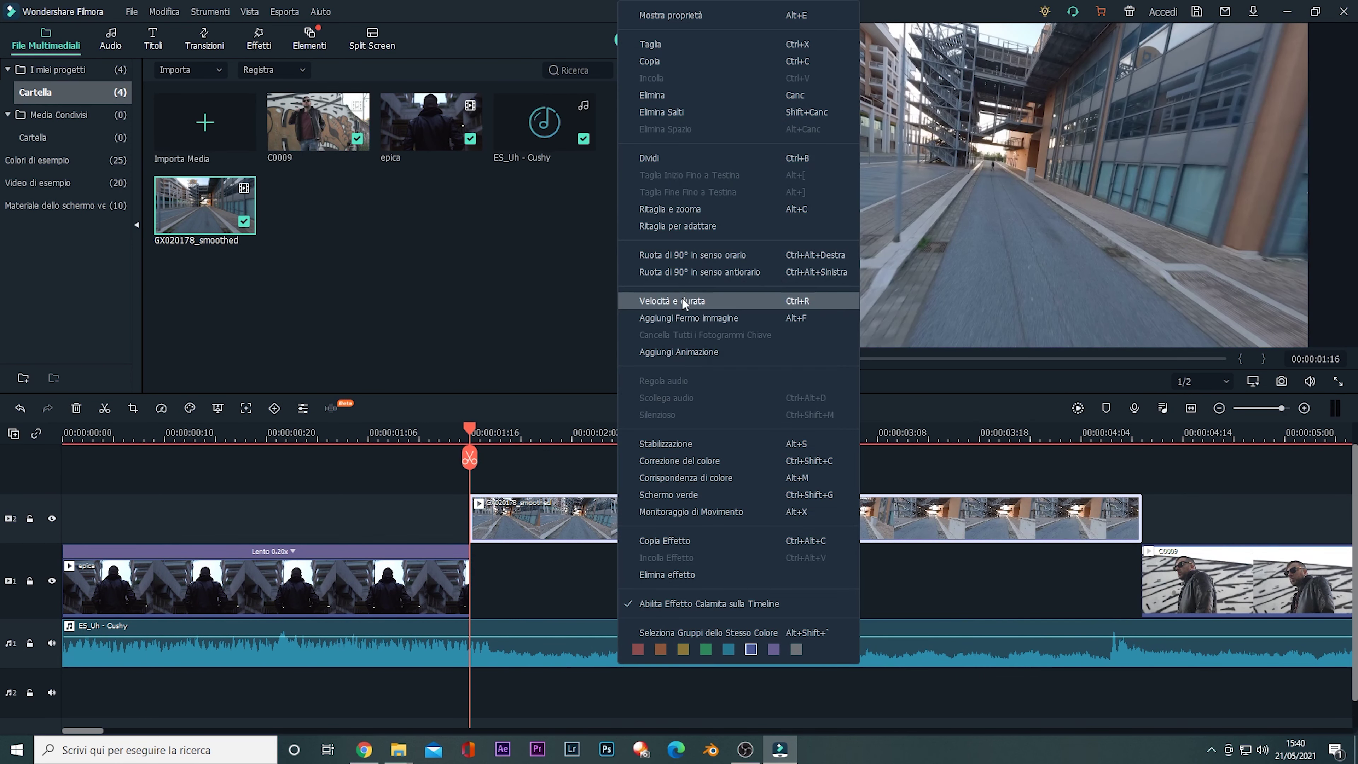
click(679, 471)
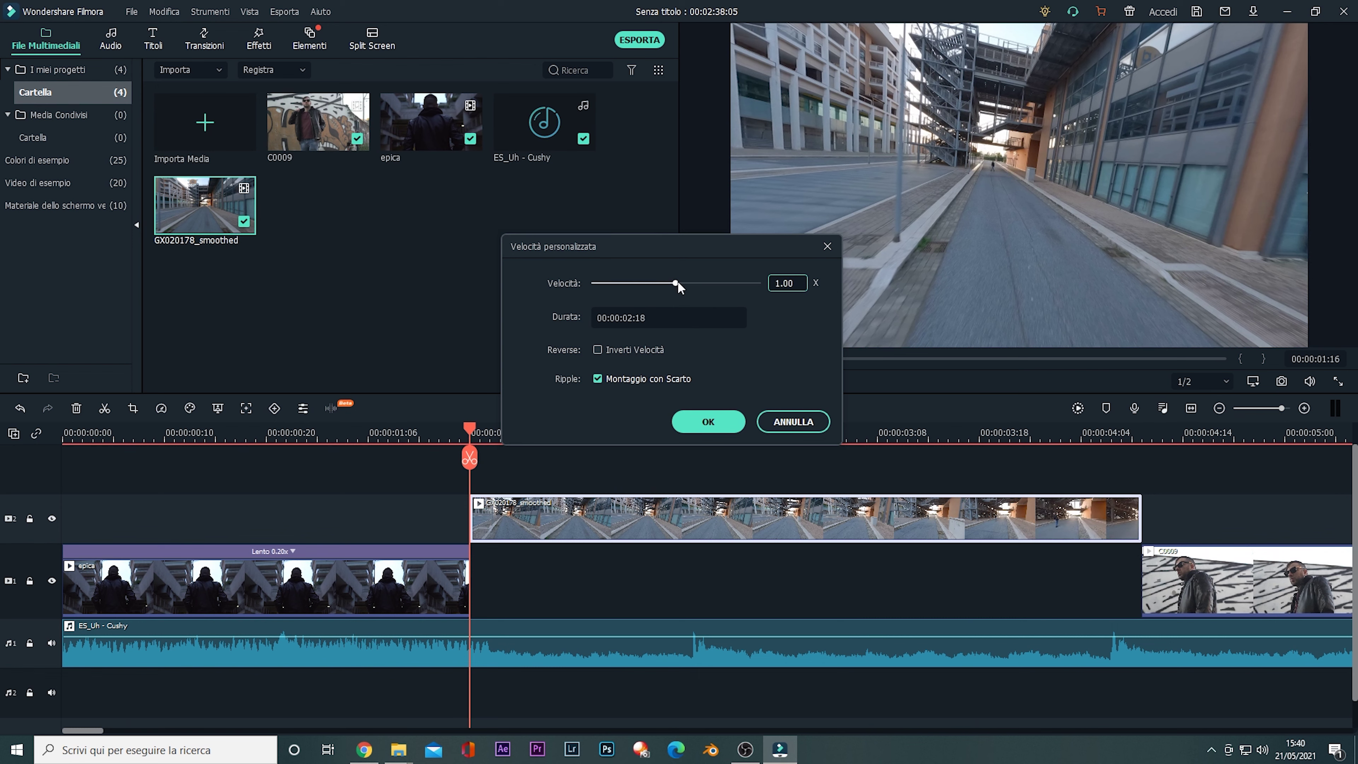
drag(673, 283, 628, 284)
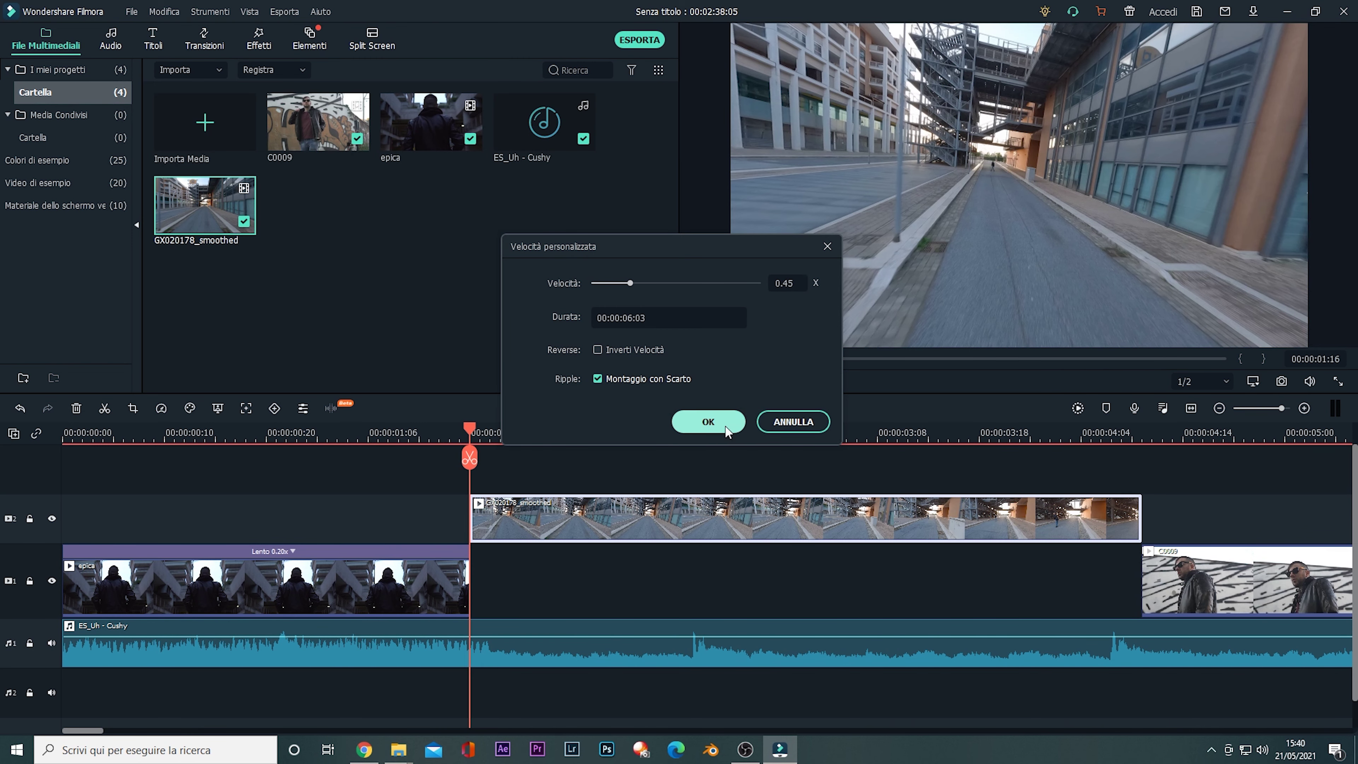
click(709, 423)
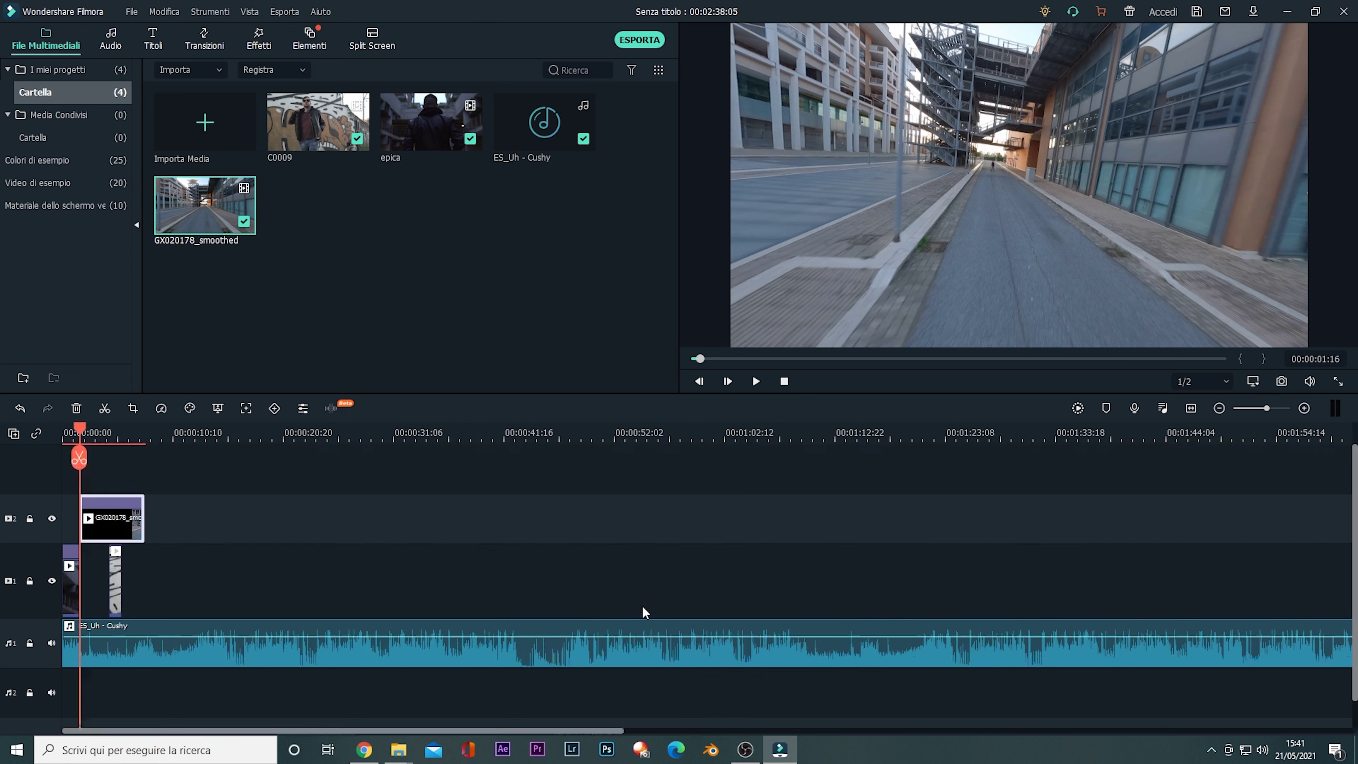
scroll(642, 605, down, 3)
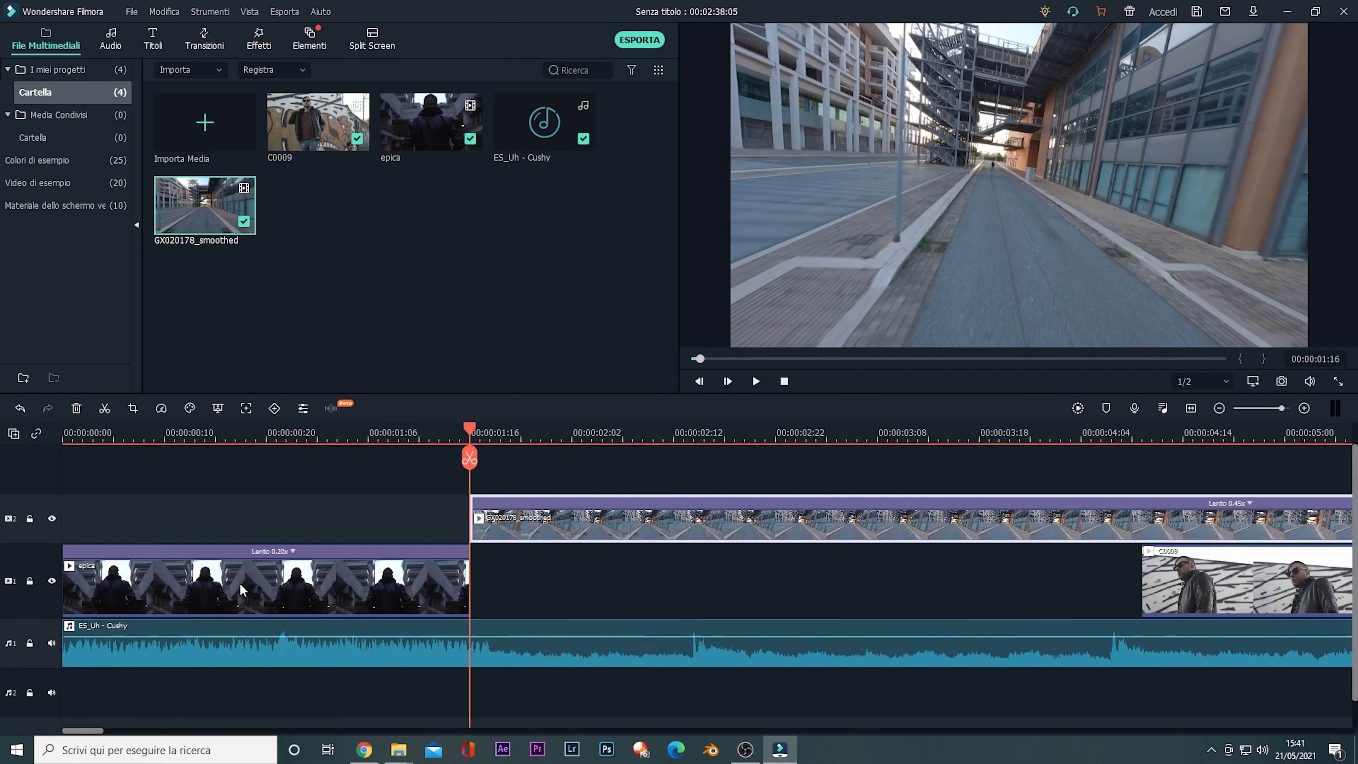
scroll(241, 588, up, 4)
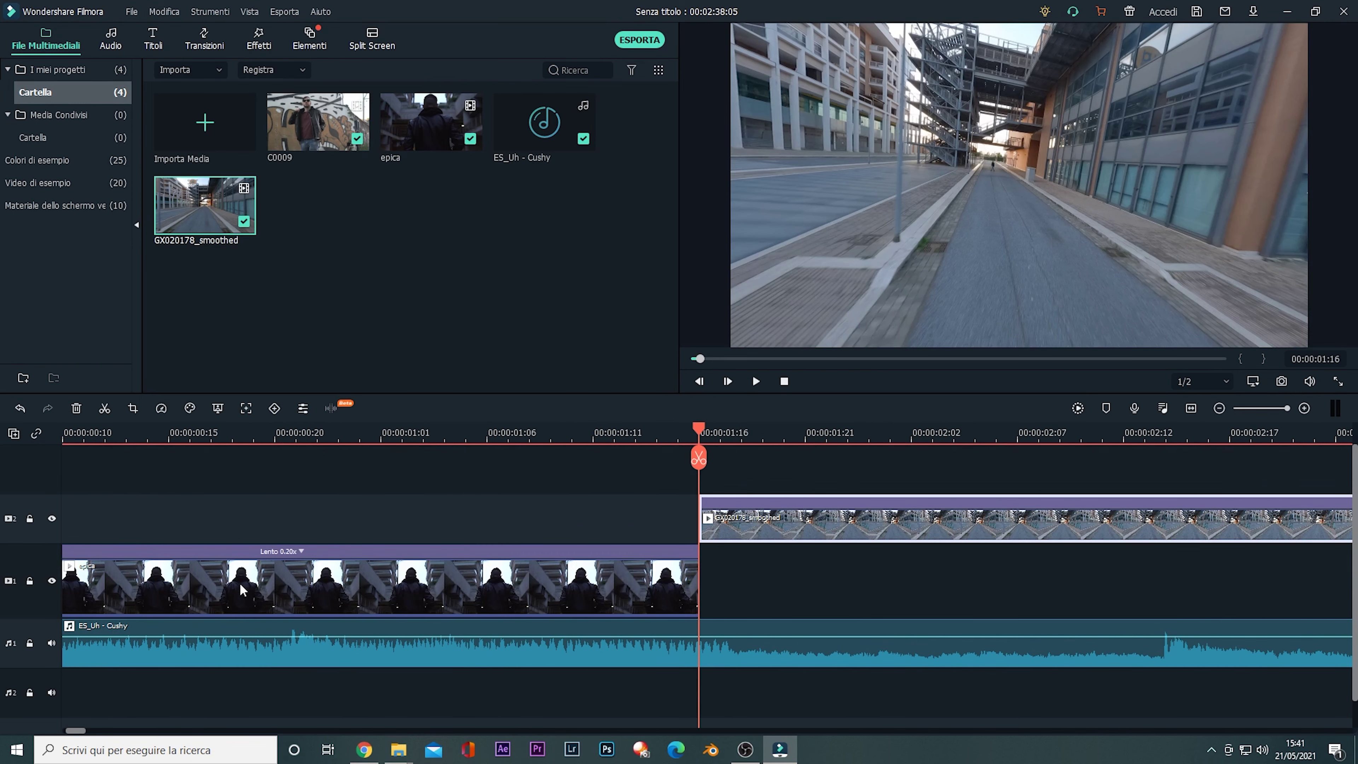
scroll(240, 588, down, 4)
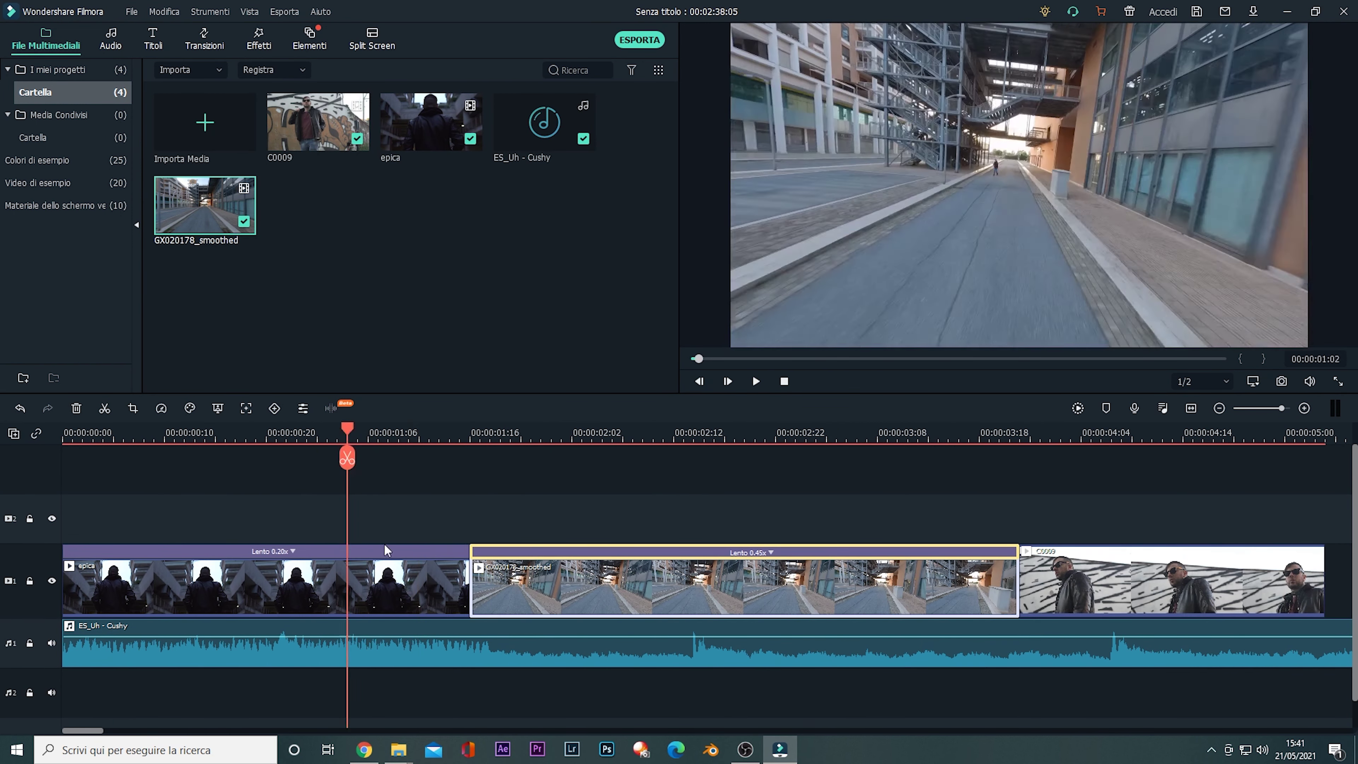
click(306, 434)
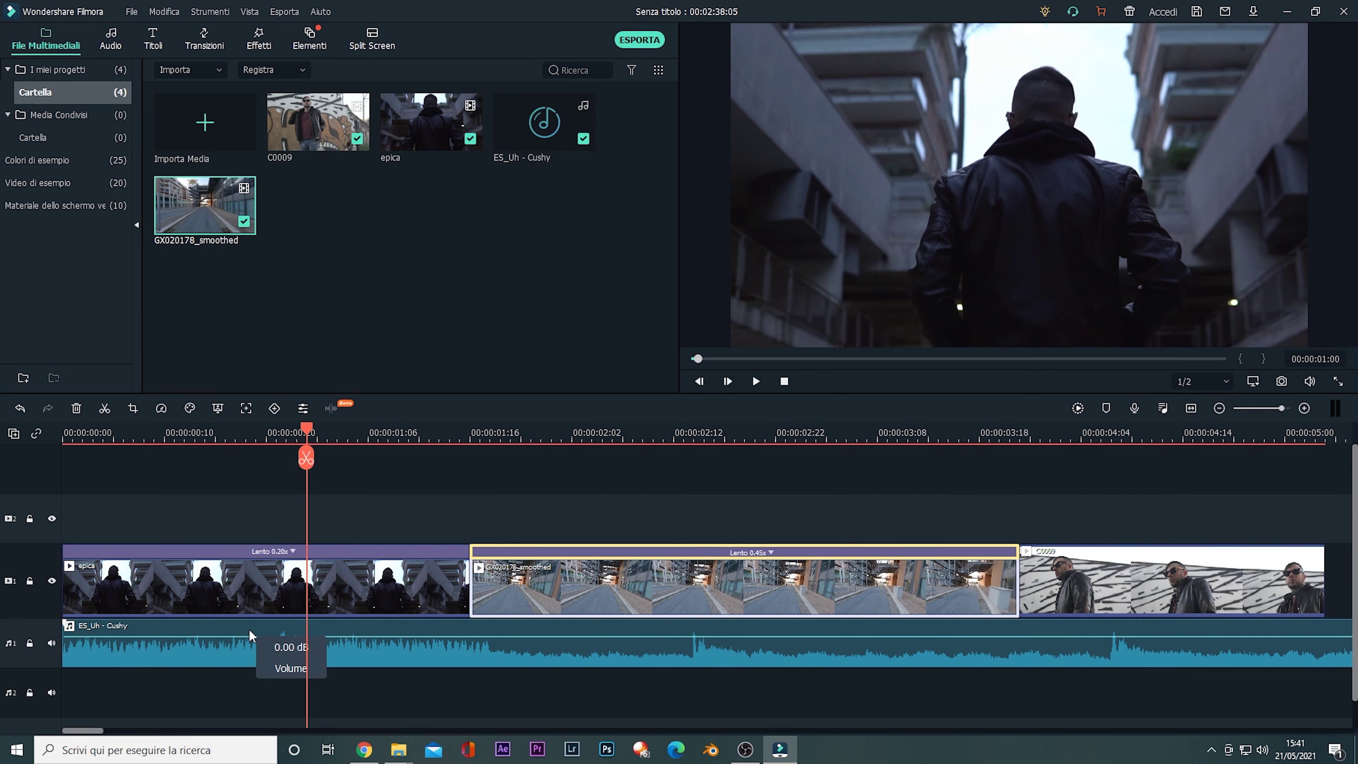
click(247, 595)
- Apply the Guerre stellari colour correction preset to the GX020178_smoothed clip and play it back
drag(308, 430, 520, 431)
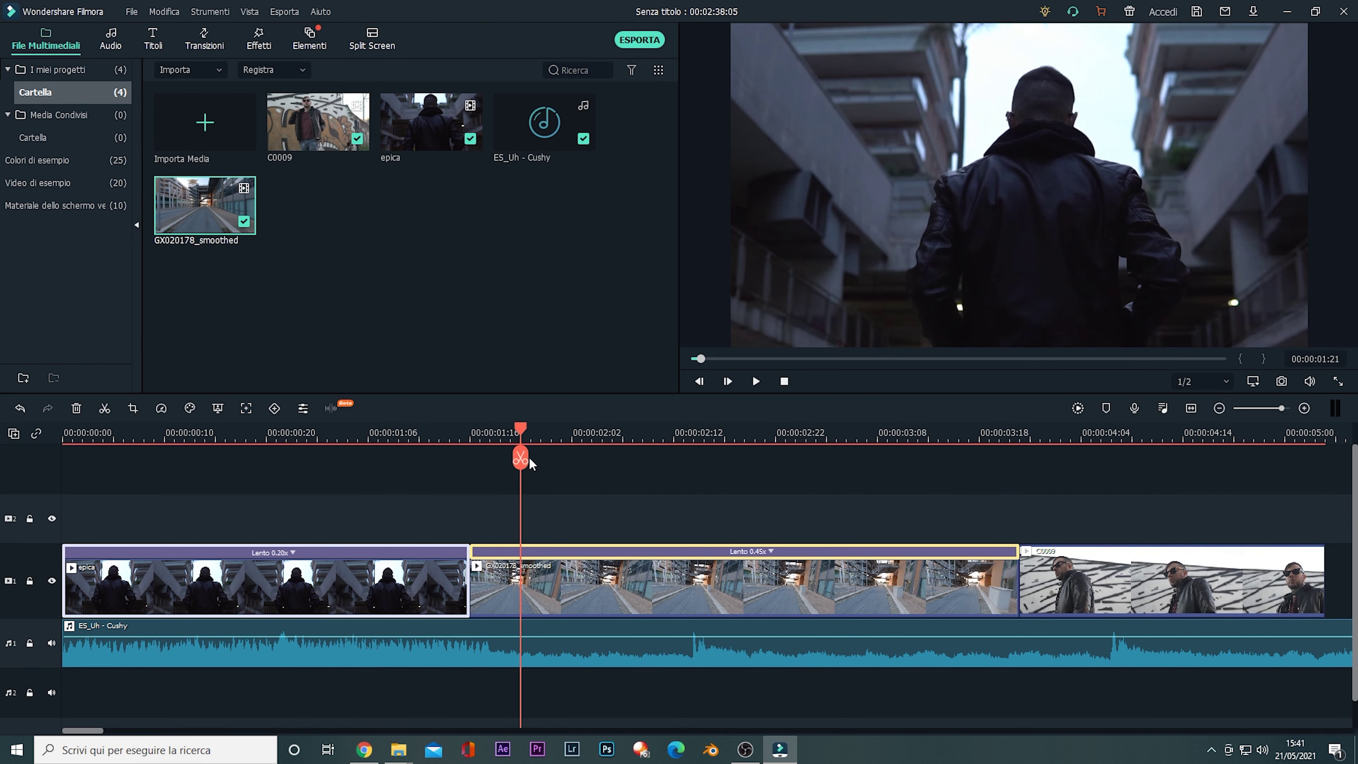
click(627, 577)
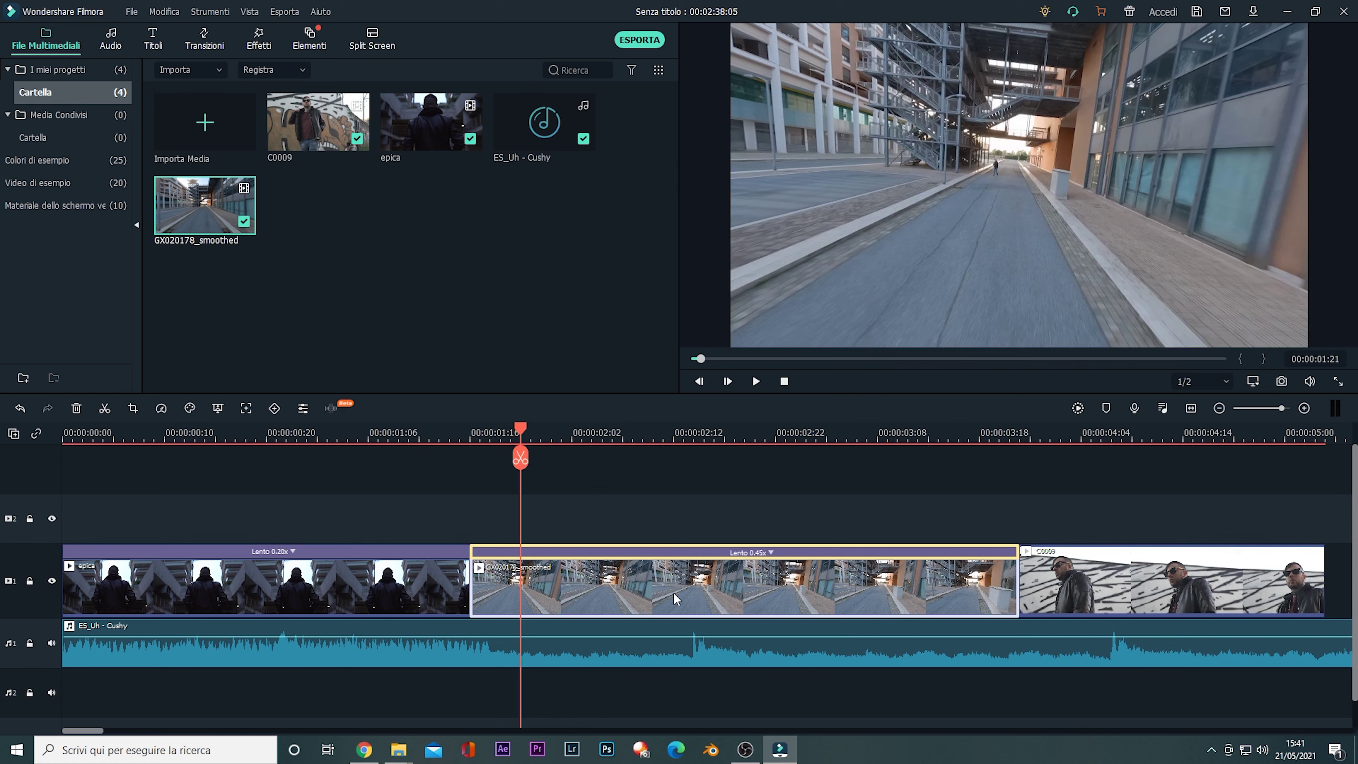
right_click(673, 579)
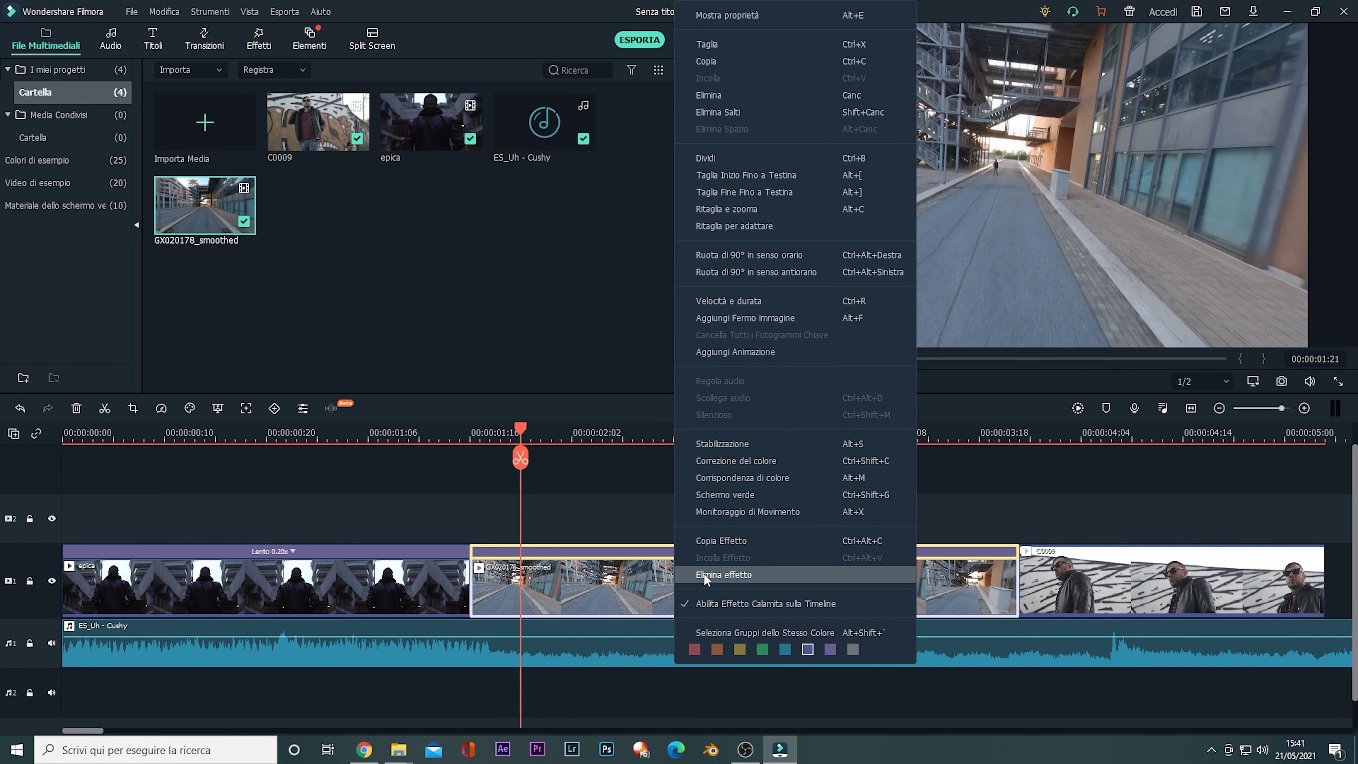
click(749, 461)
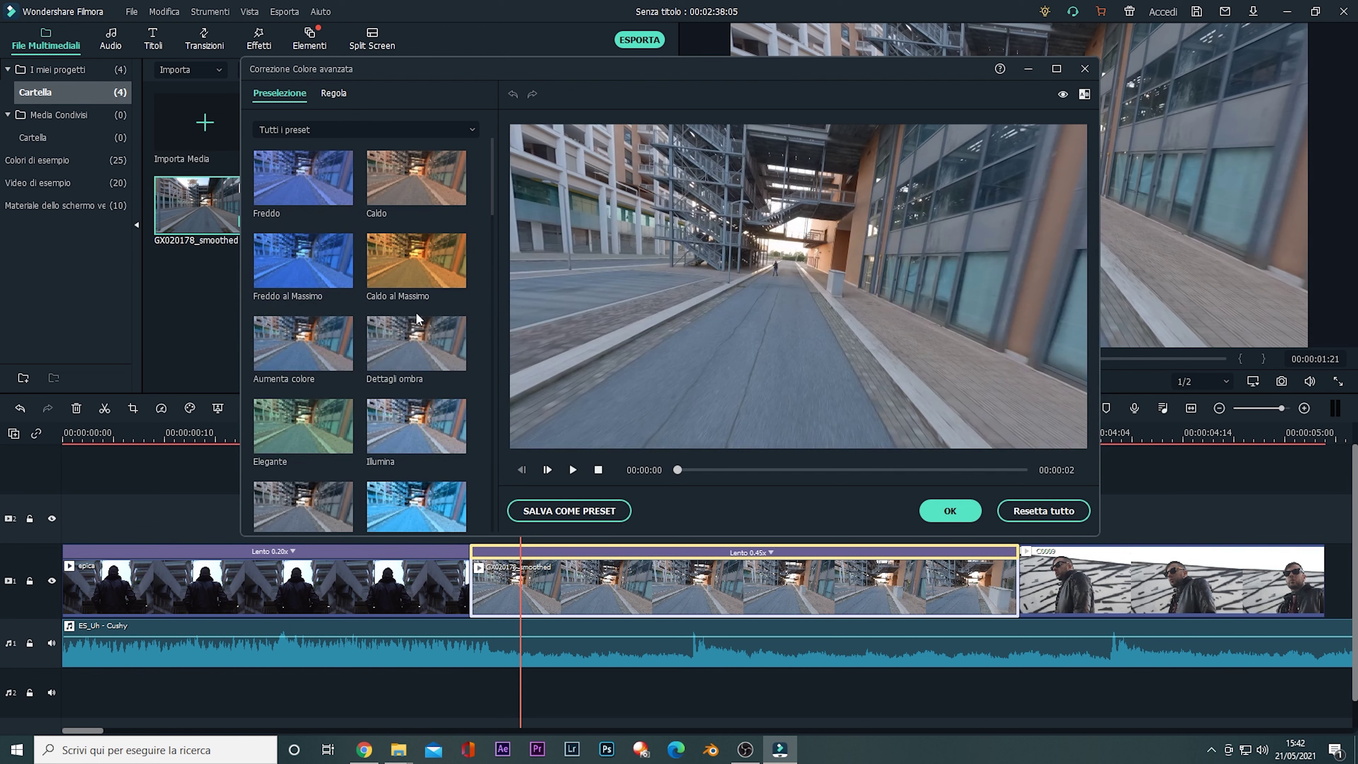
scroll(444, 477, down, 5)
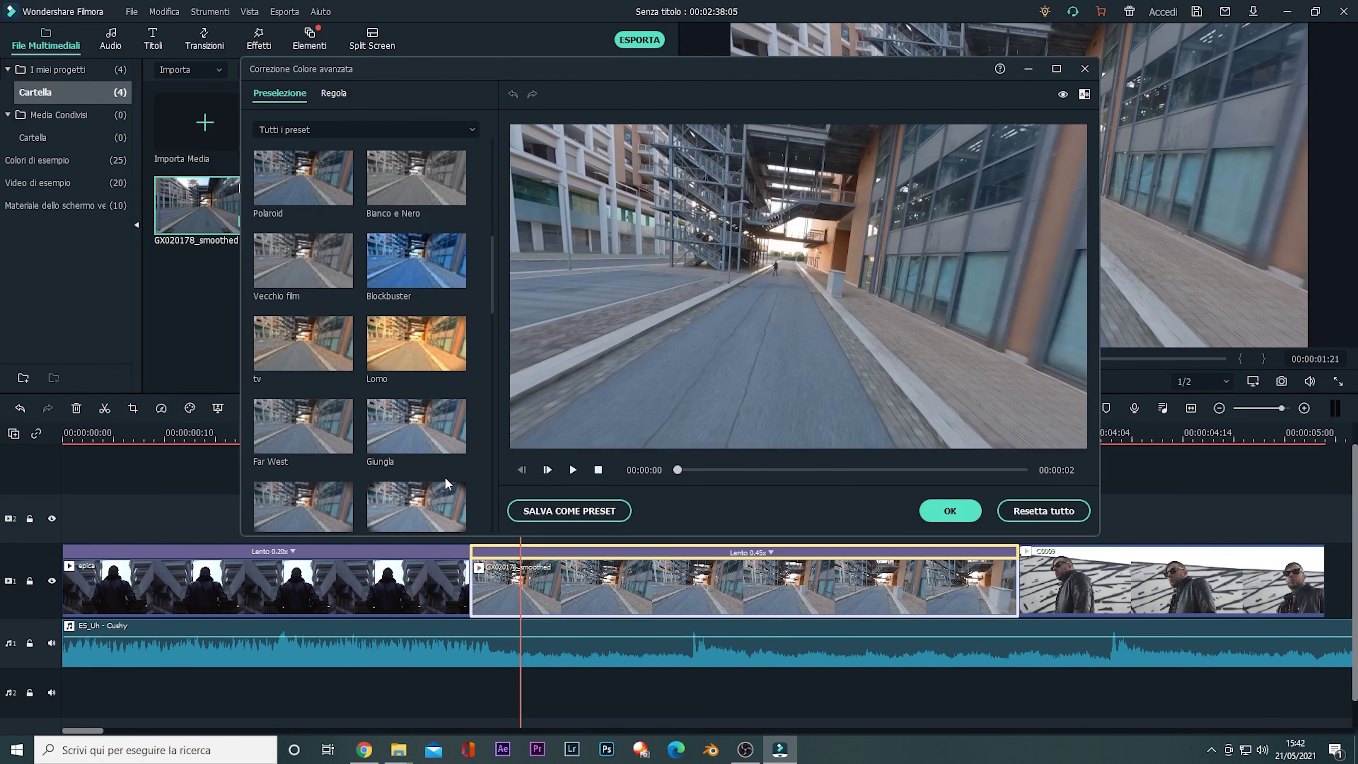
scroll(445, 479, down, 3)
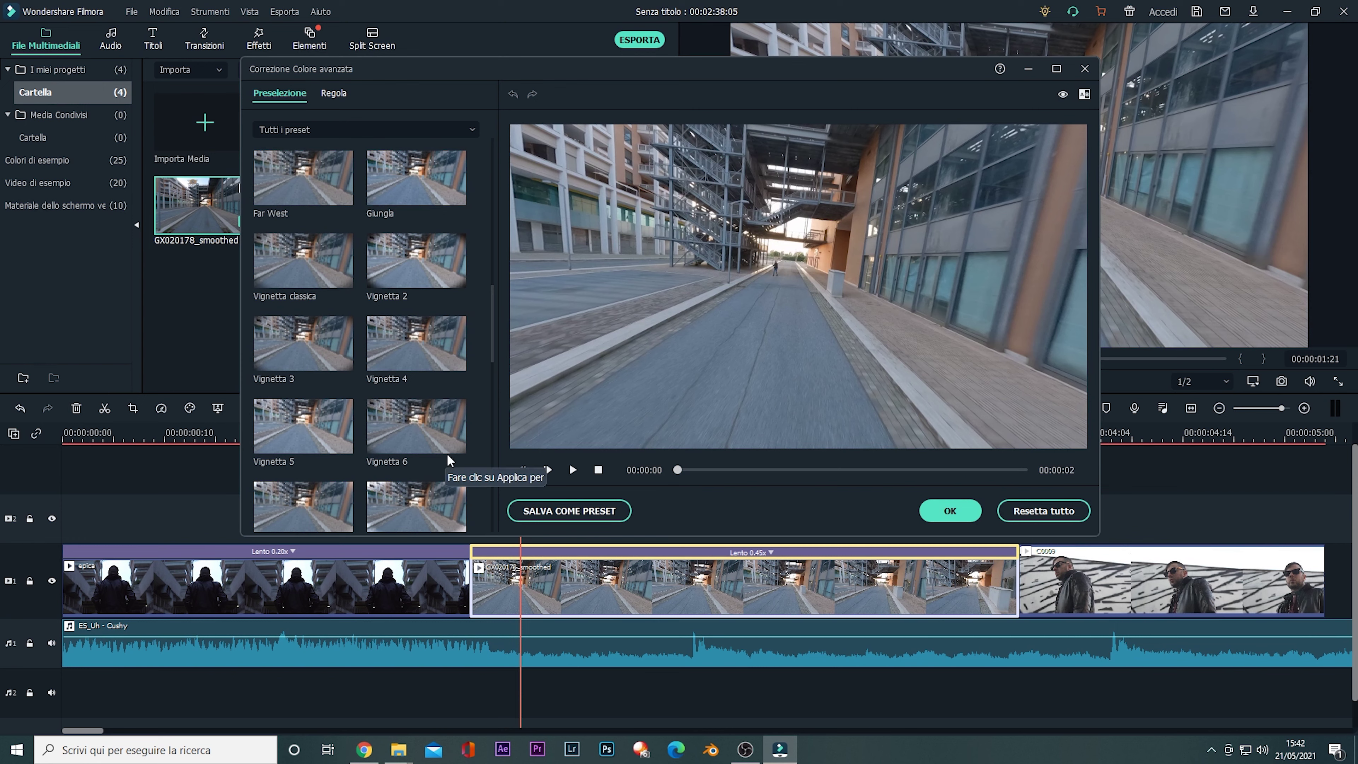
scroll(377, 410, down, 5)
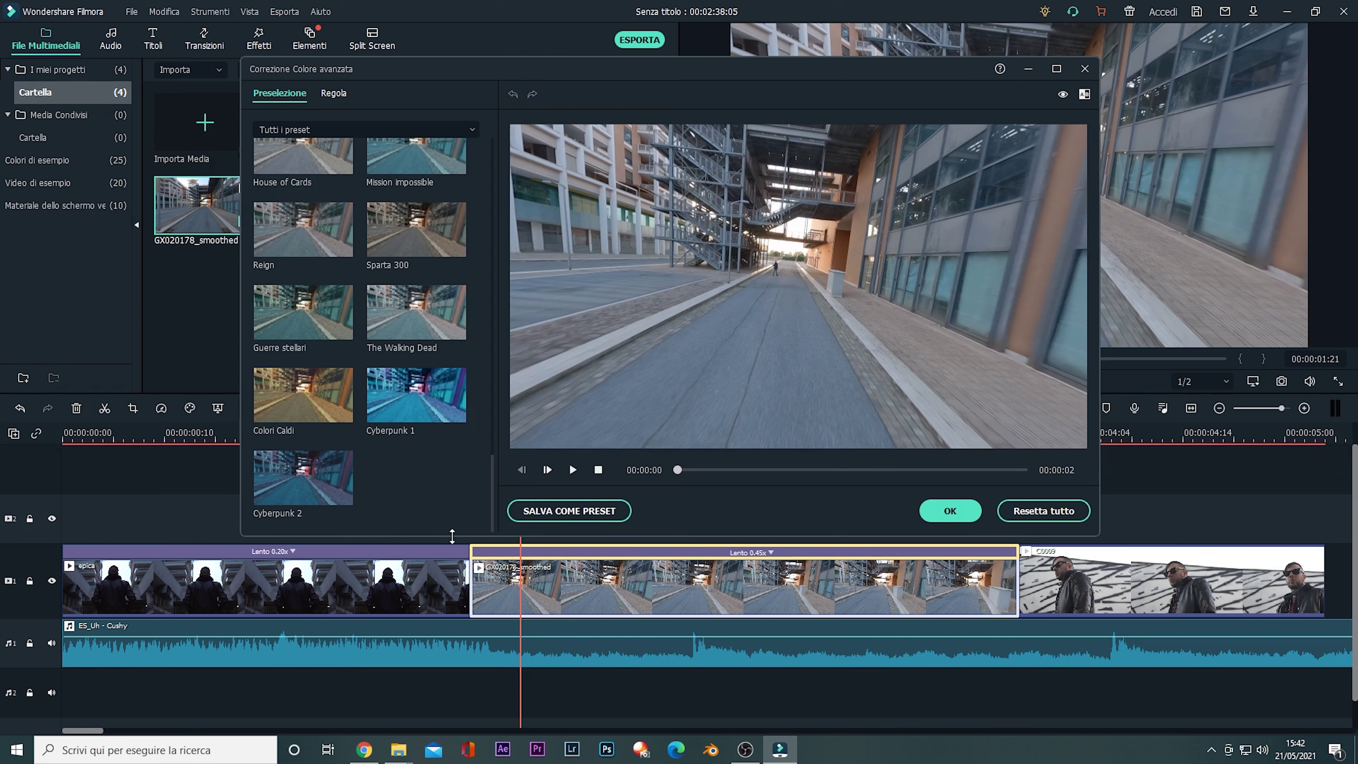
click(336, 316)
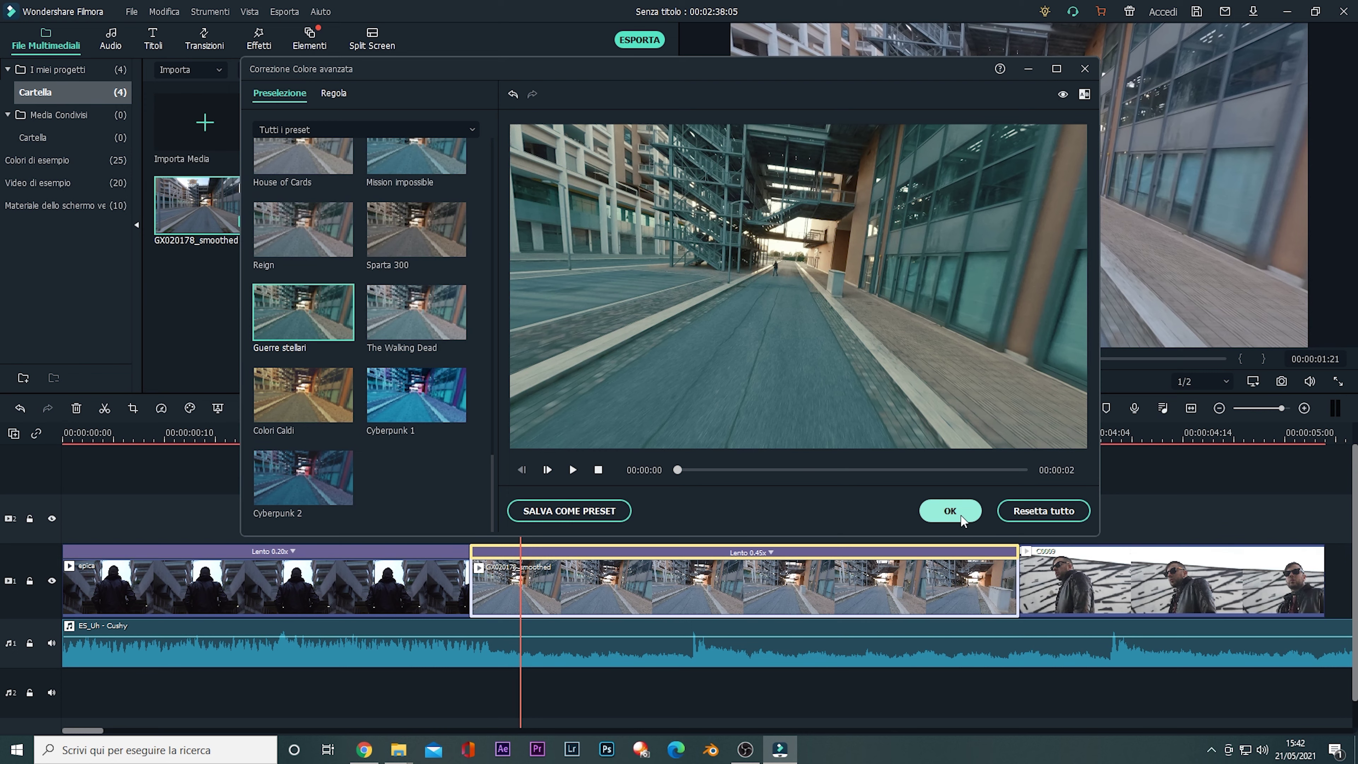
click(950, 511)
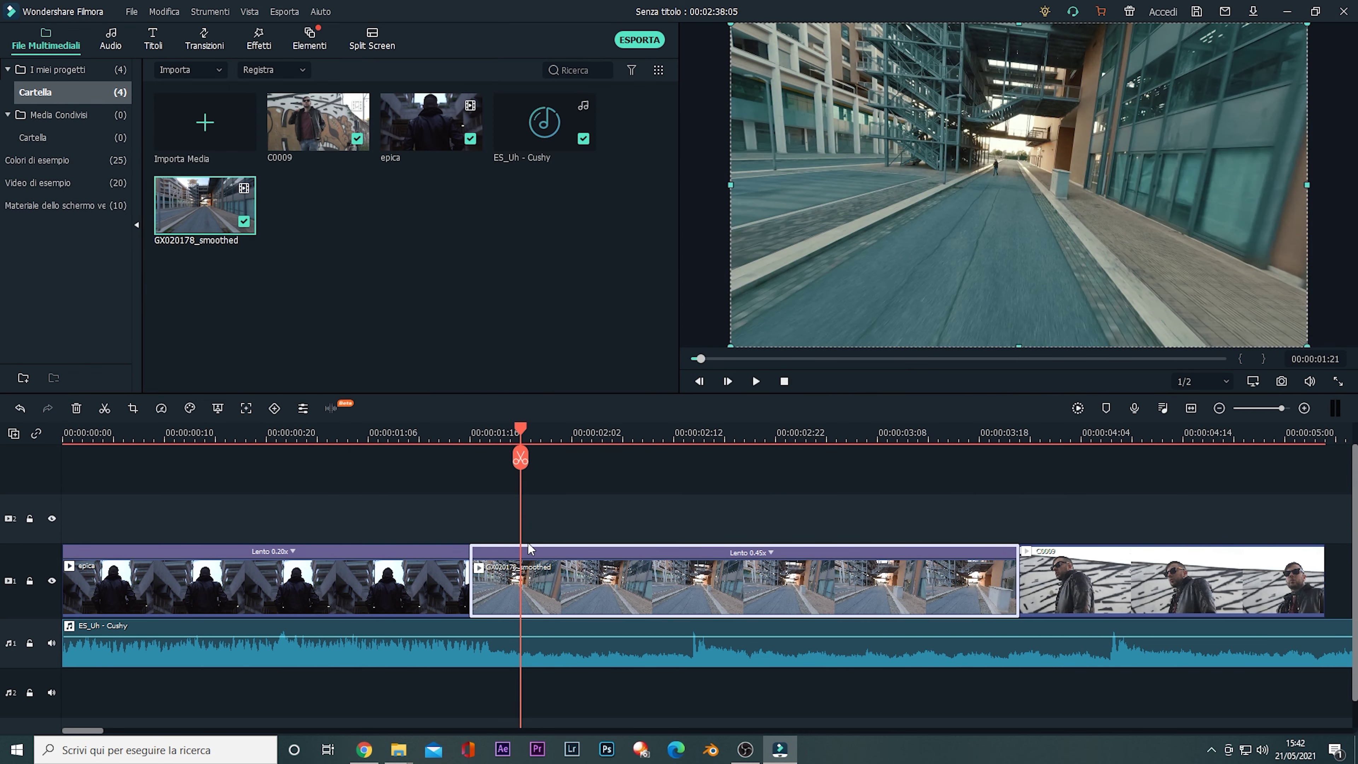
key(space)
key(space)
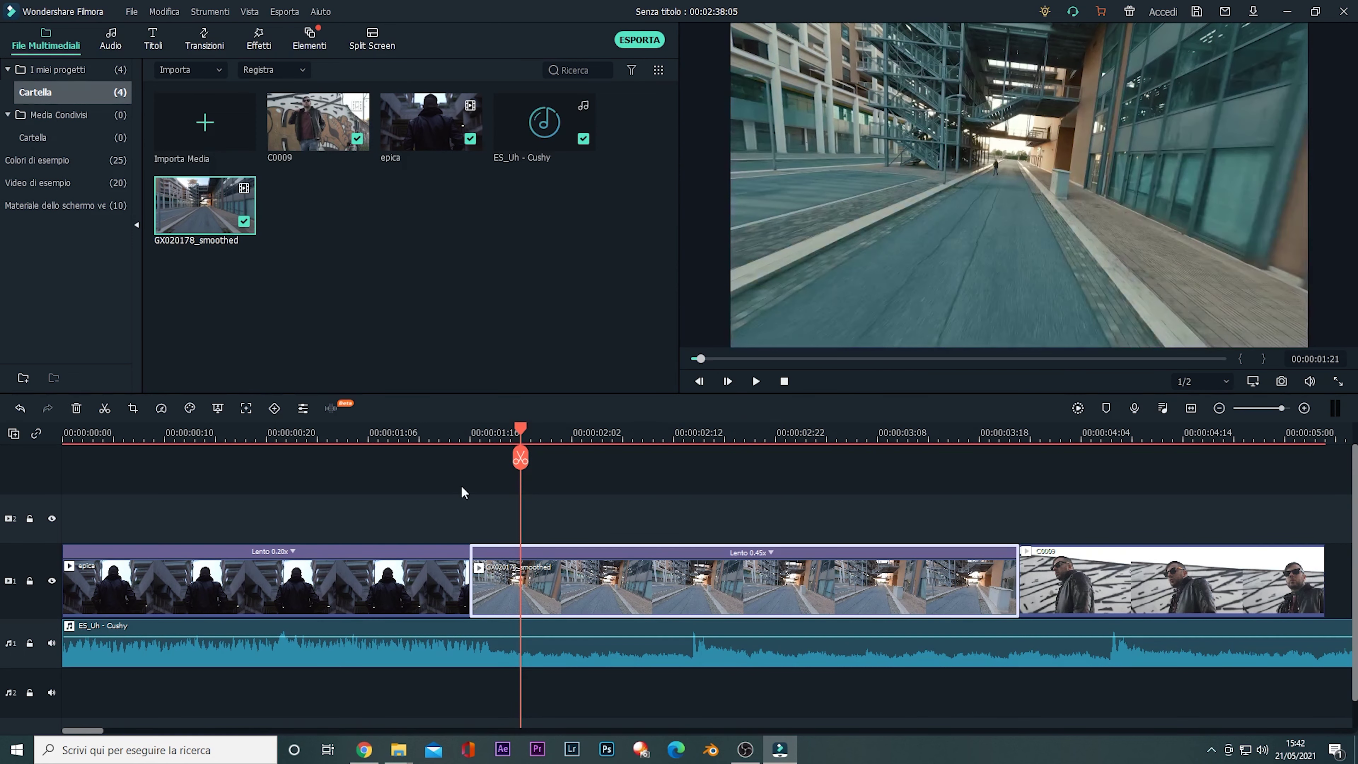
- Open the advanced colour correction of the GX020178_smoothed clip and expand its manual white balance and 3D LUT settings
click(580, 583)
right_click(623, 583)
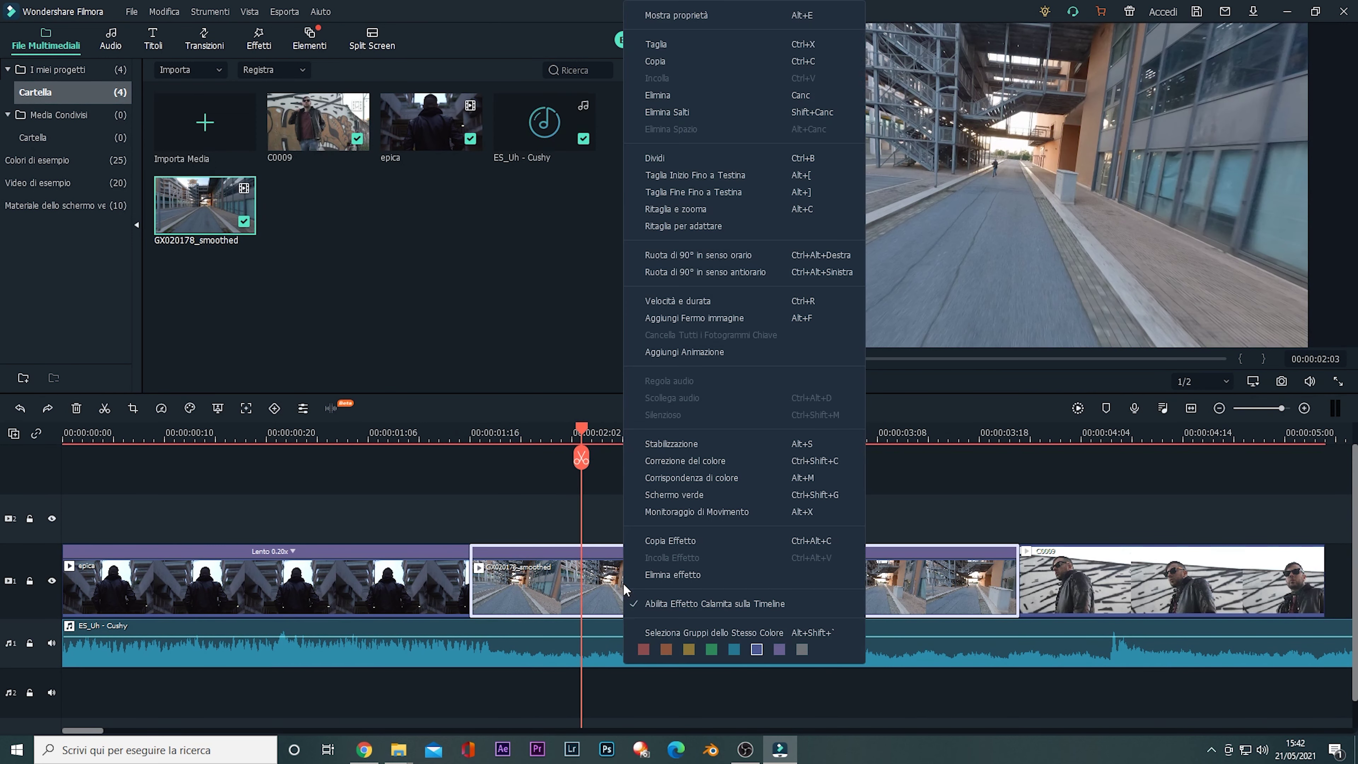
click(705, 465)
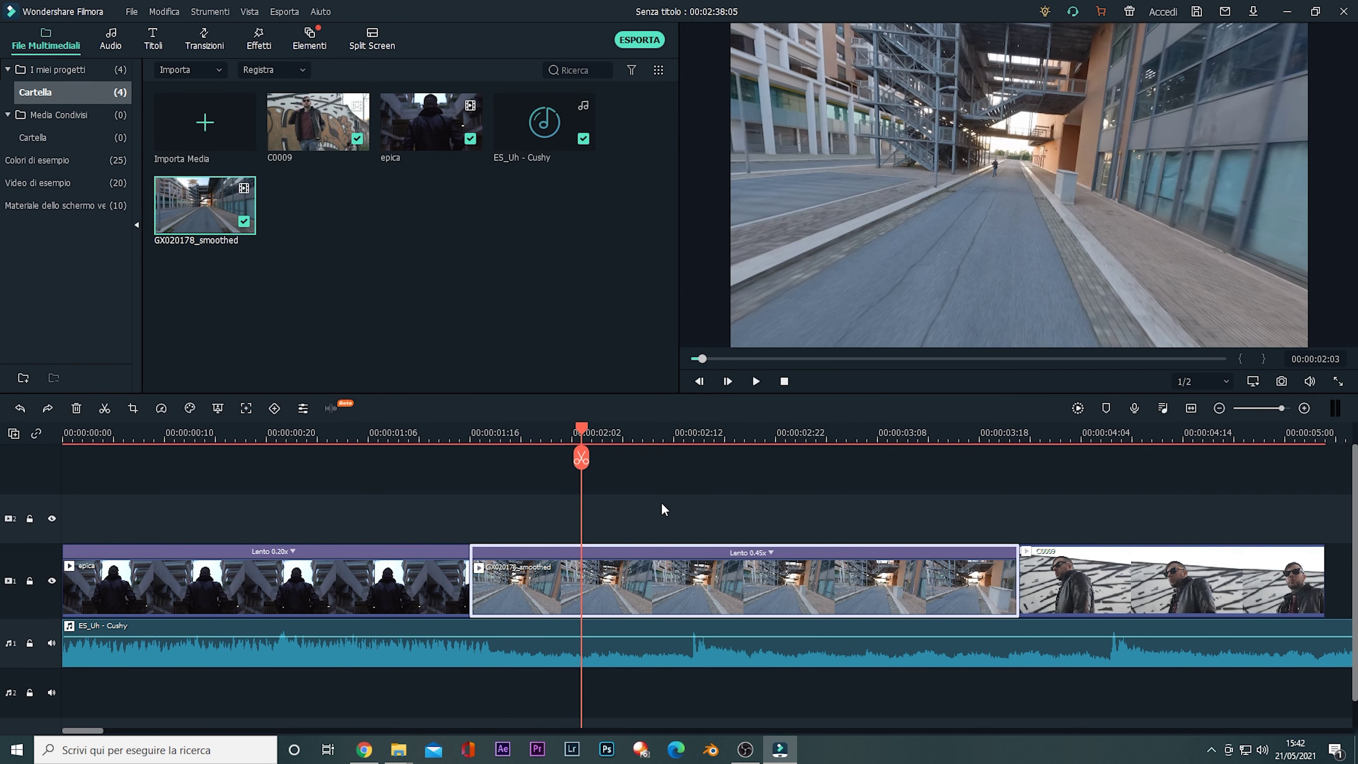
click(336, 136)
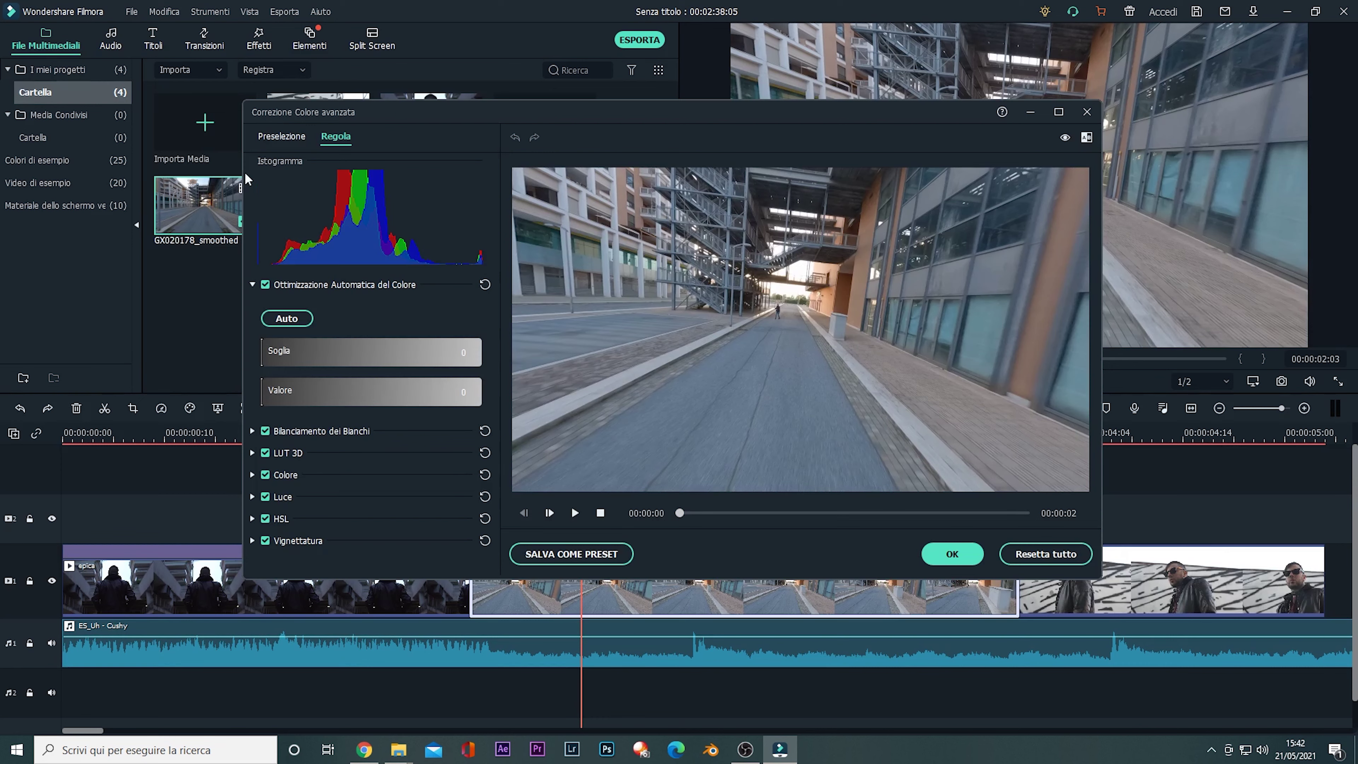
click(278, 421)
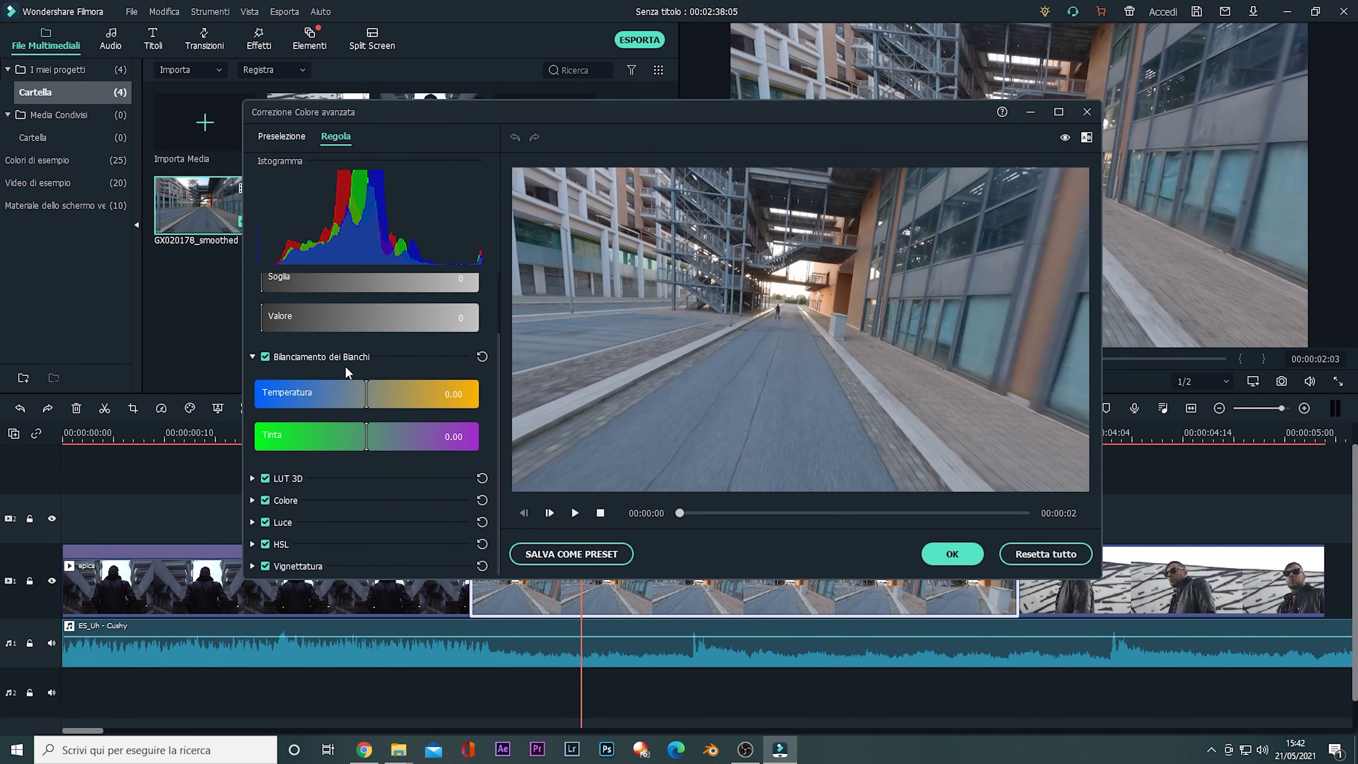
click(291, 479)
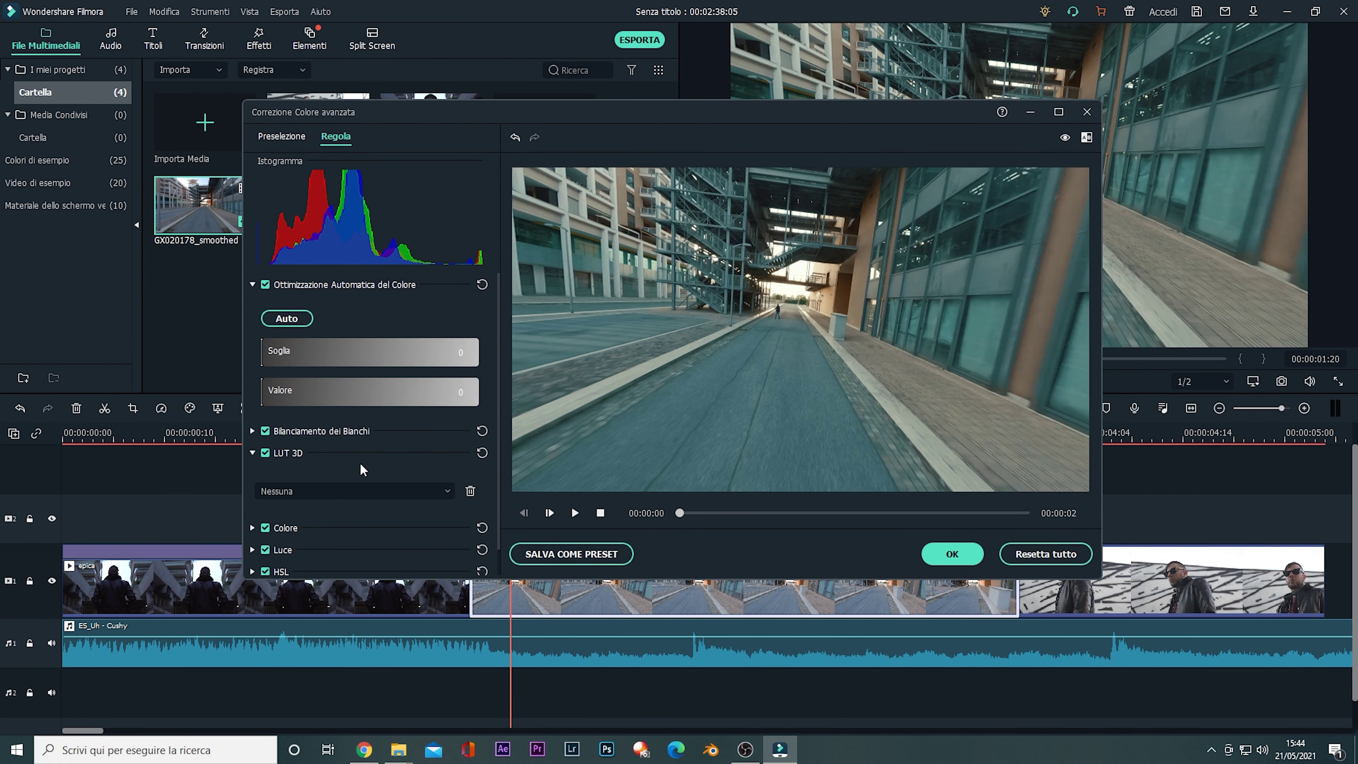
- Load the CINEMATIC13 - SAVAGE LUT from the CINEMATIC LUT folder of THE ULTIMATE BUNDLE - PREMIERE PRO on the Desktop
click(353, 490)
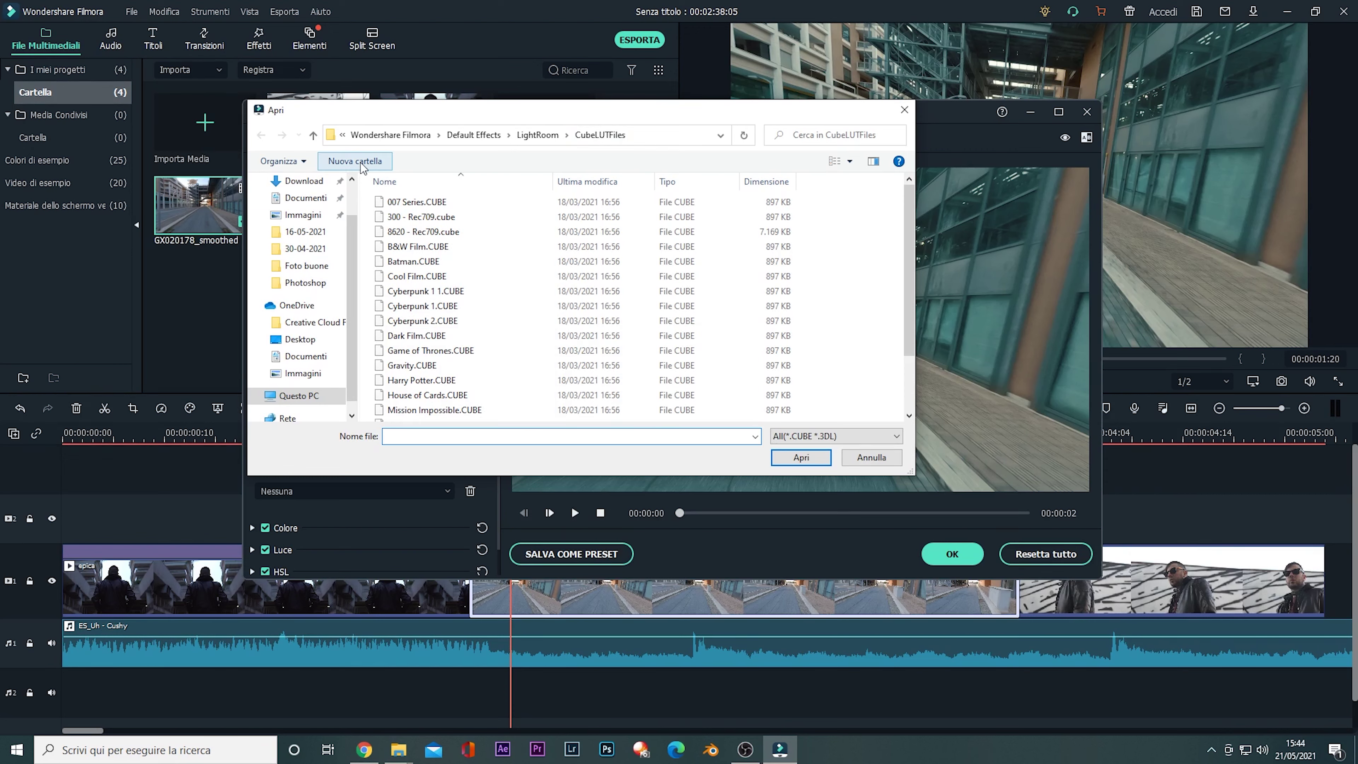
scroll(329, 235, up, 2)
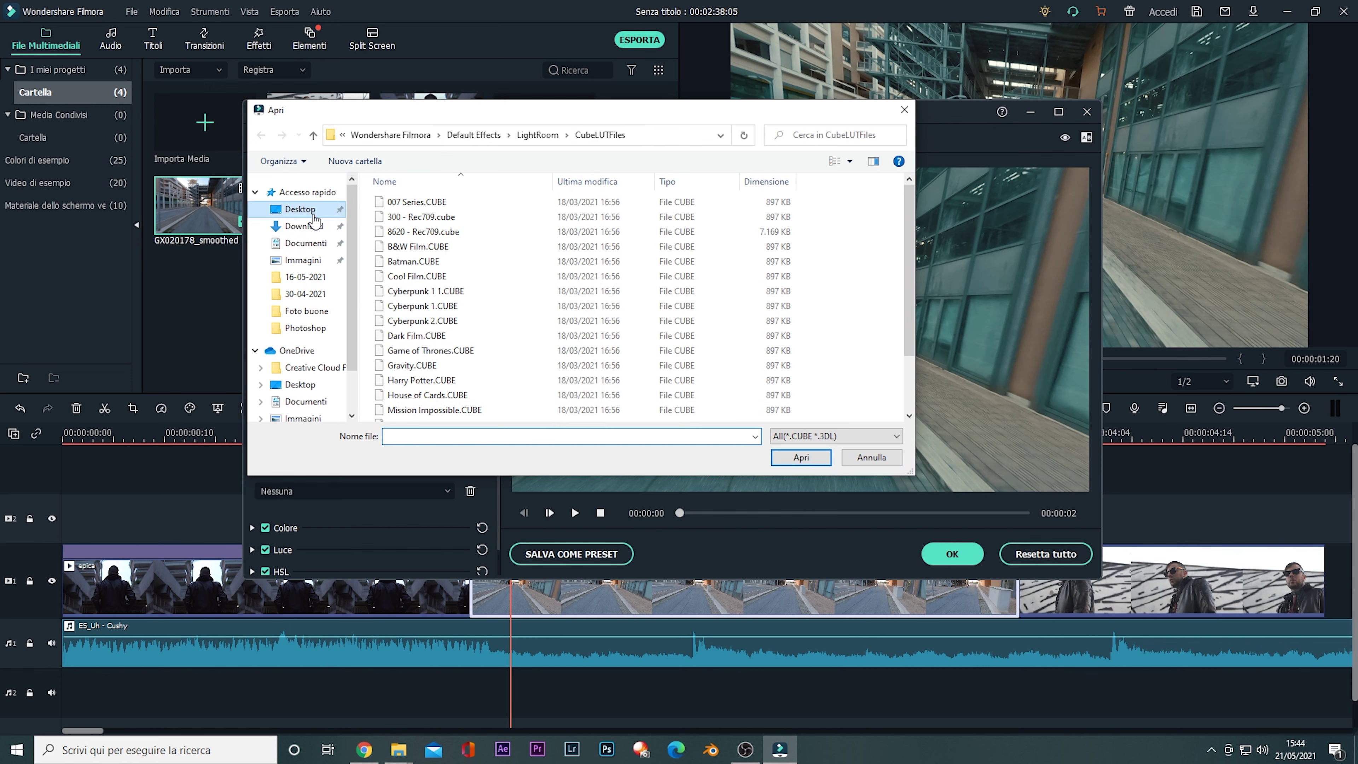
click(301, 208)
scroll(611, 375, down, 12)
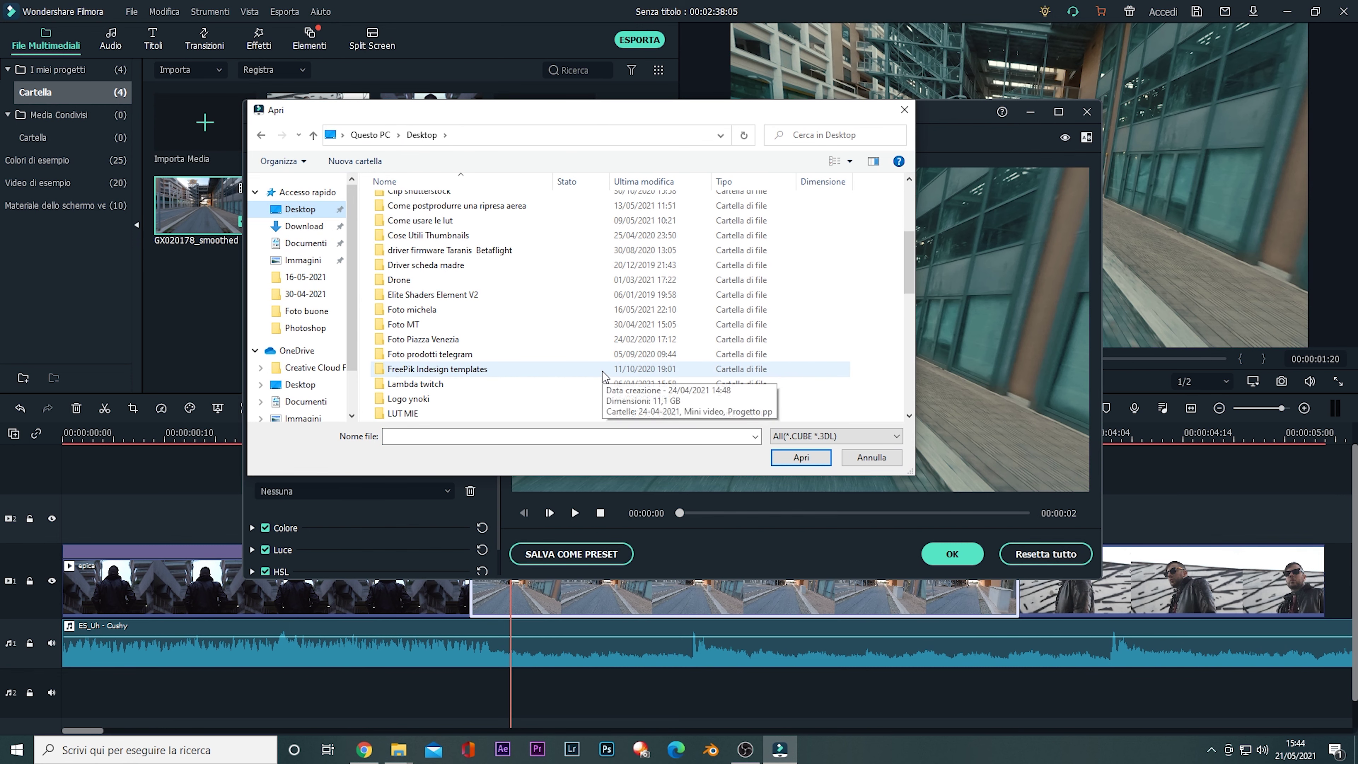
scroll(480, 346, down, 2)
double_click(503, 330)
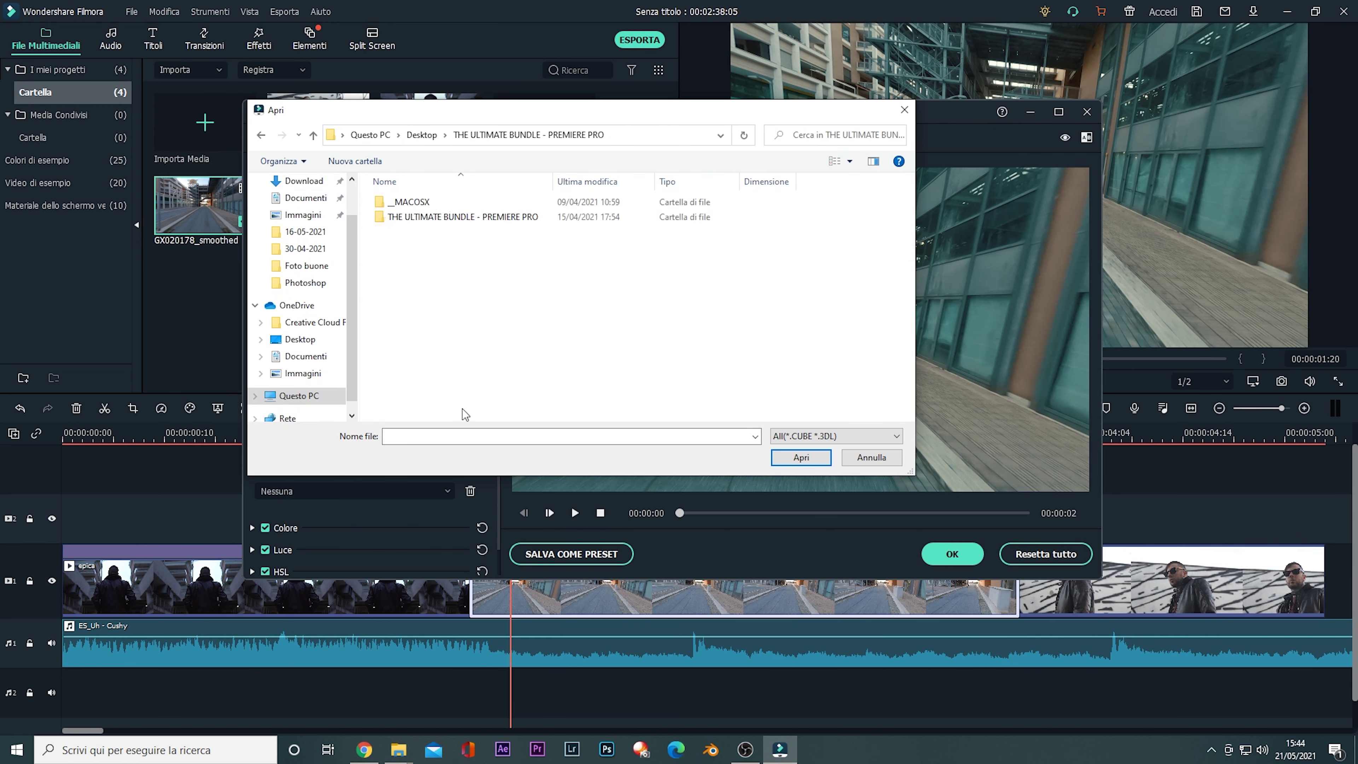
double_click(438, 220)
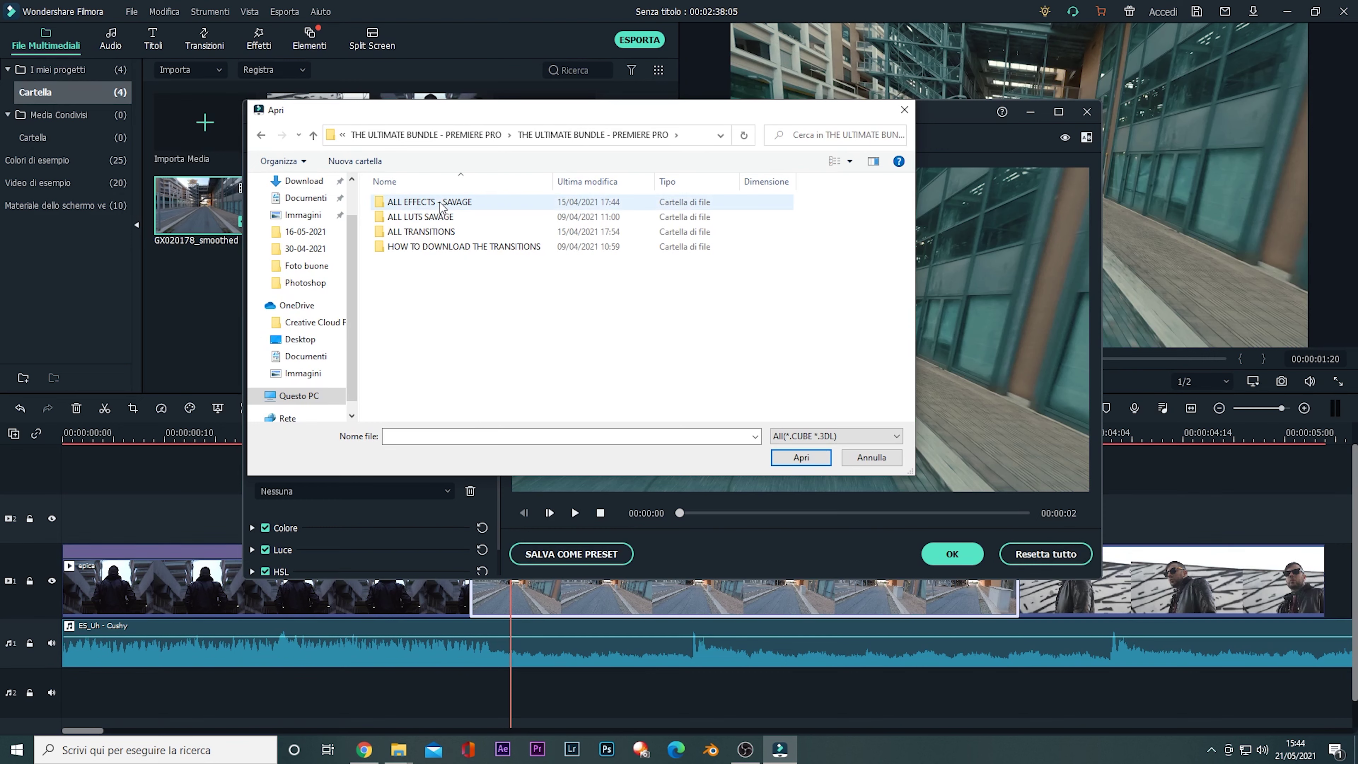
double_click(445, 218)
double_click(446, 203)
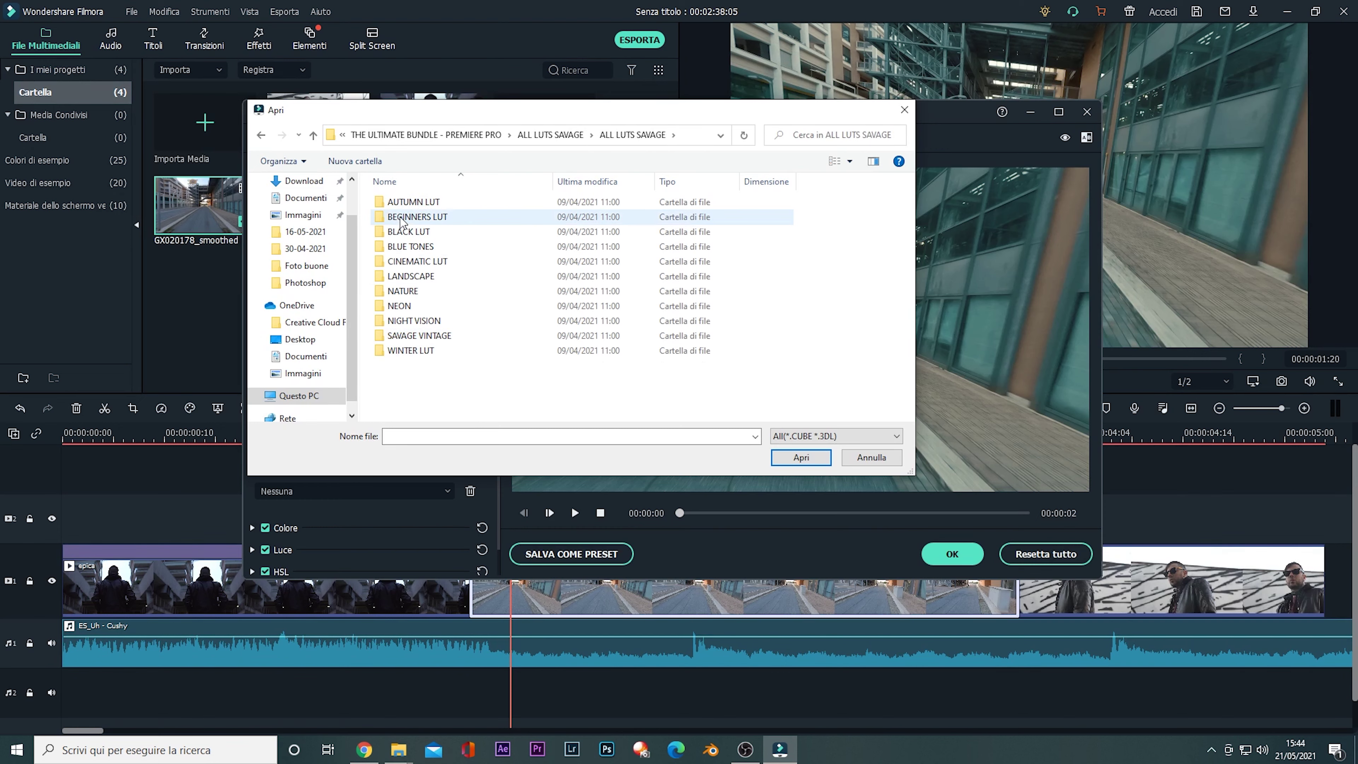
double_click(417, 261)
click(443, 380)
click(801, 457)
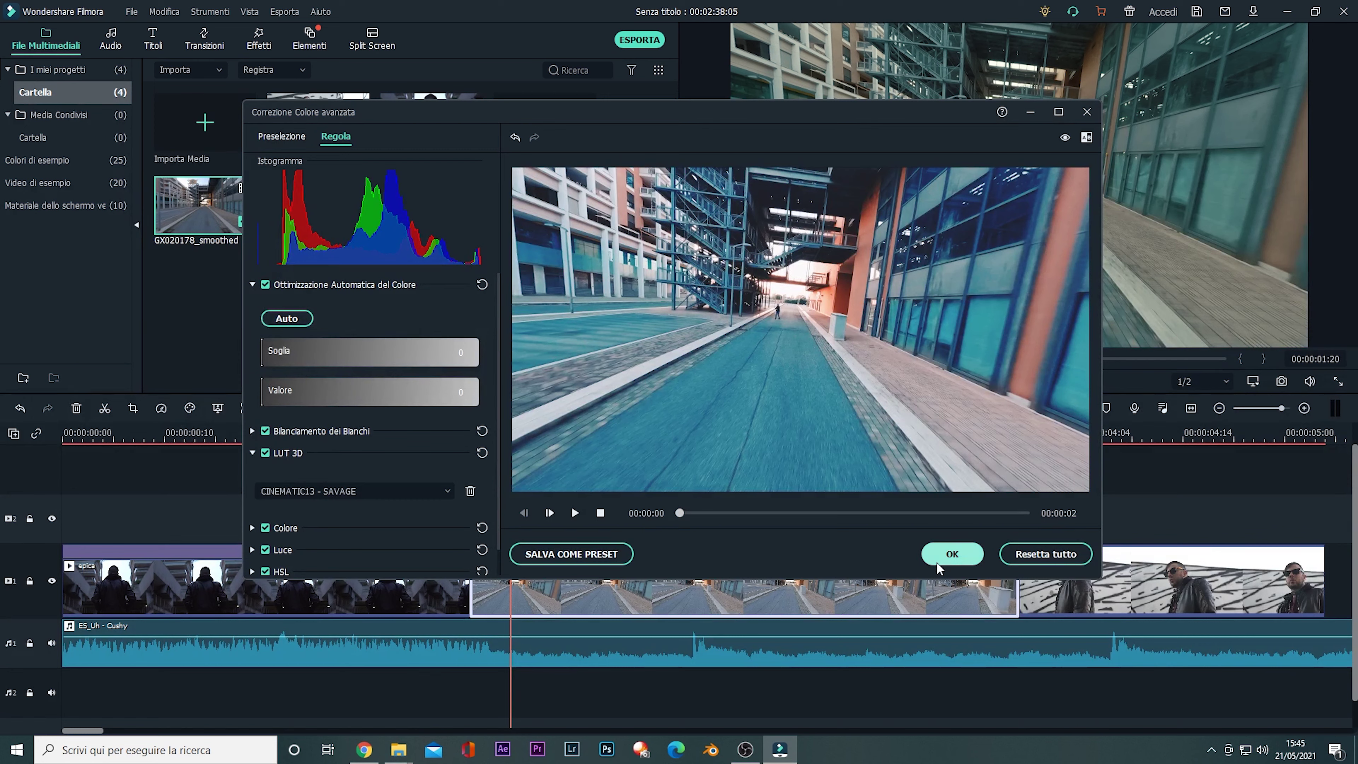
- Disable the 3D LUT on the GX020178_smoothed clip and return to the colour correction presets to pick a look
click(266, 453)
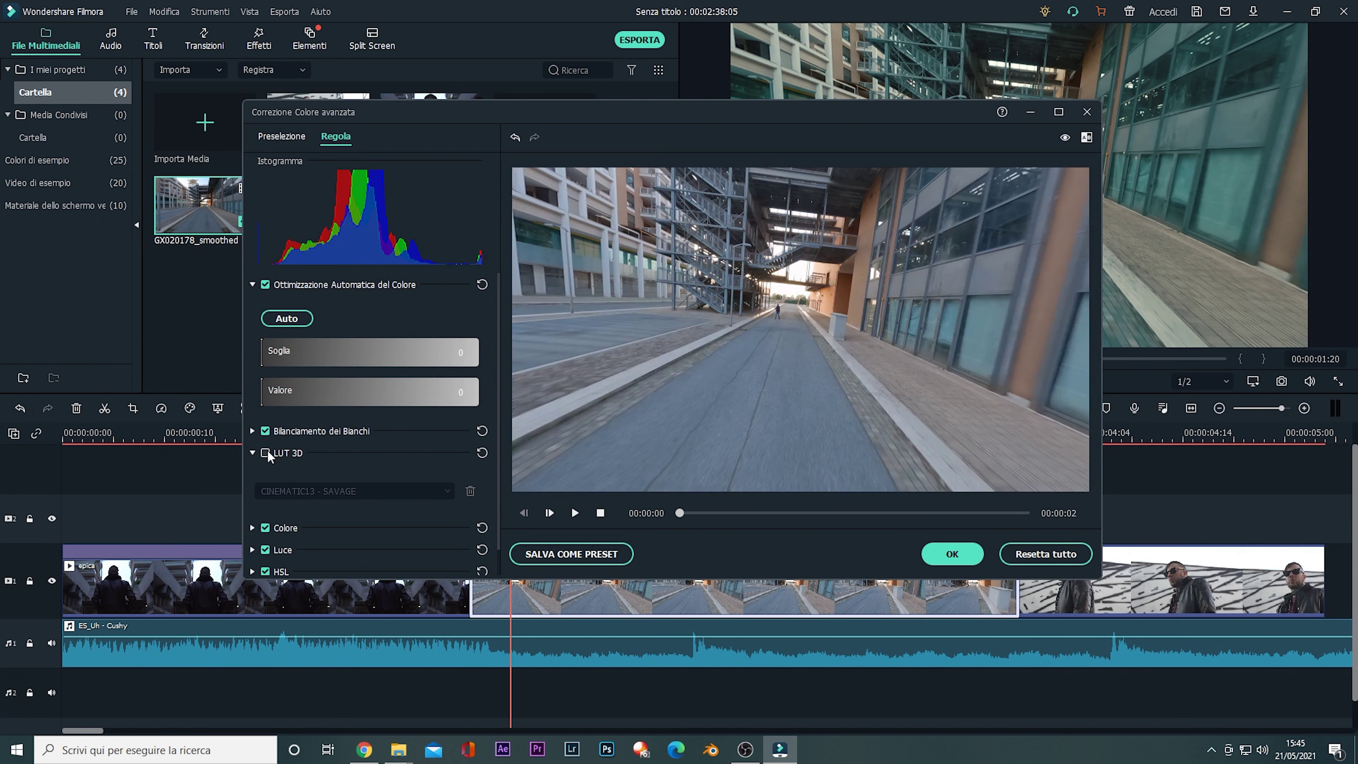
click(299, 136)
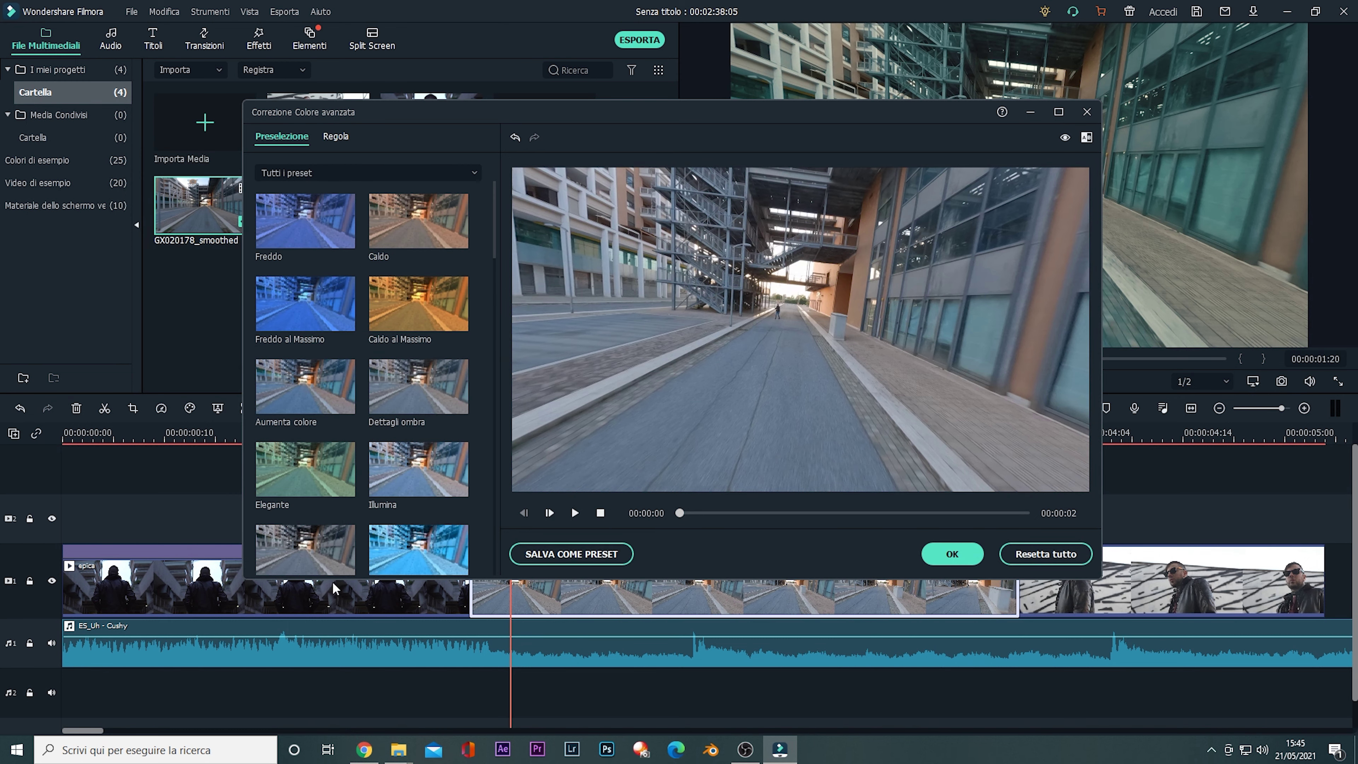
scroll(333, 465, down, 1)
click(343, 375)
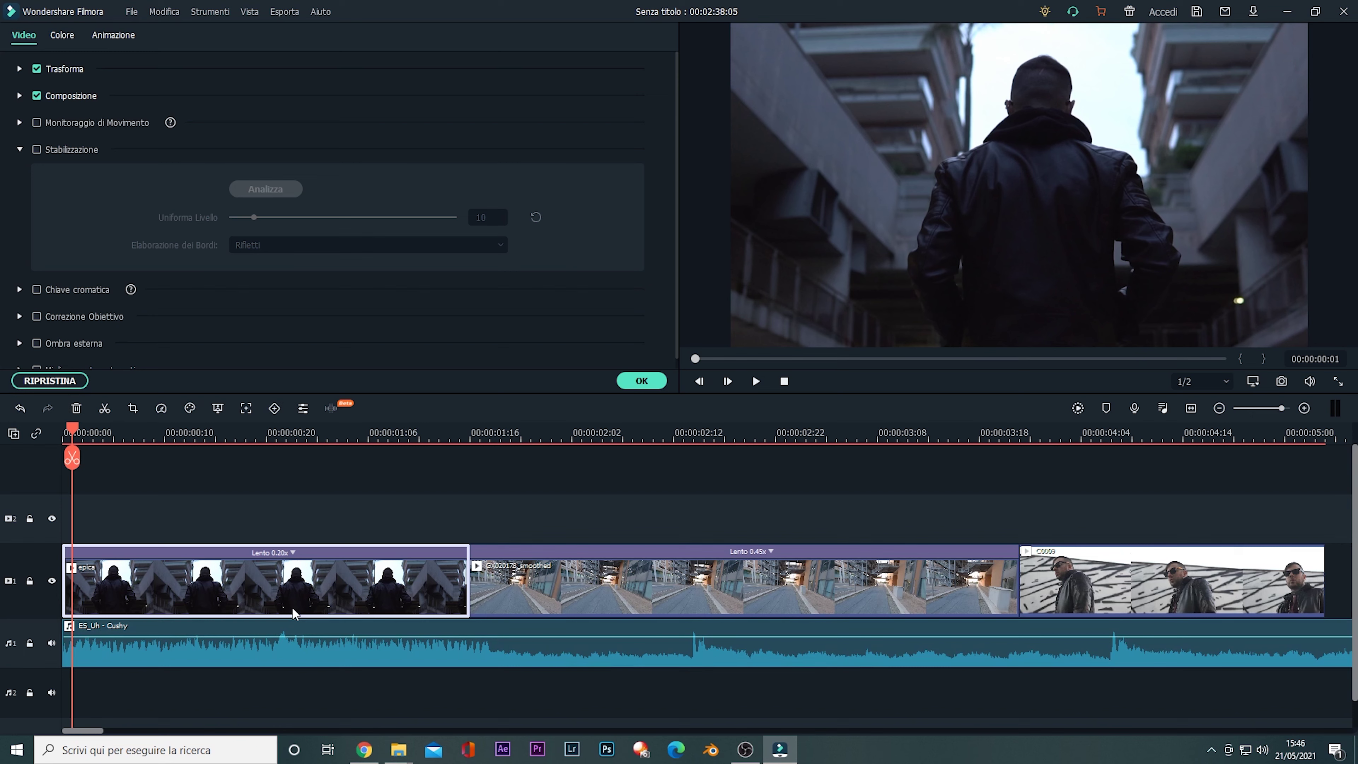
- Stabilize the epica clip at the start of the timeline, play it back and accept the stabilization
right_click(282, 587)
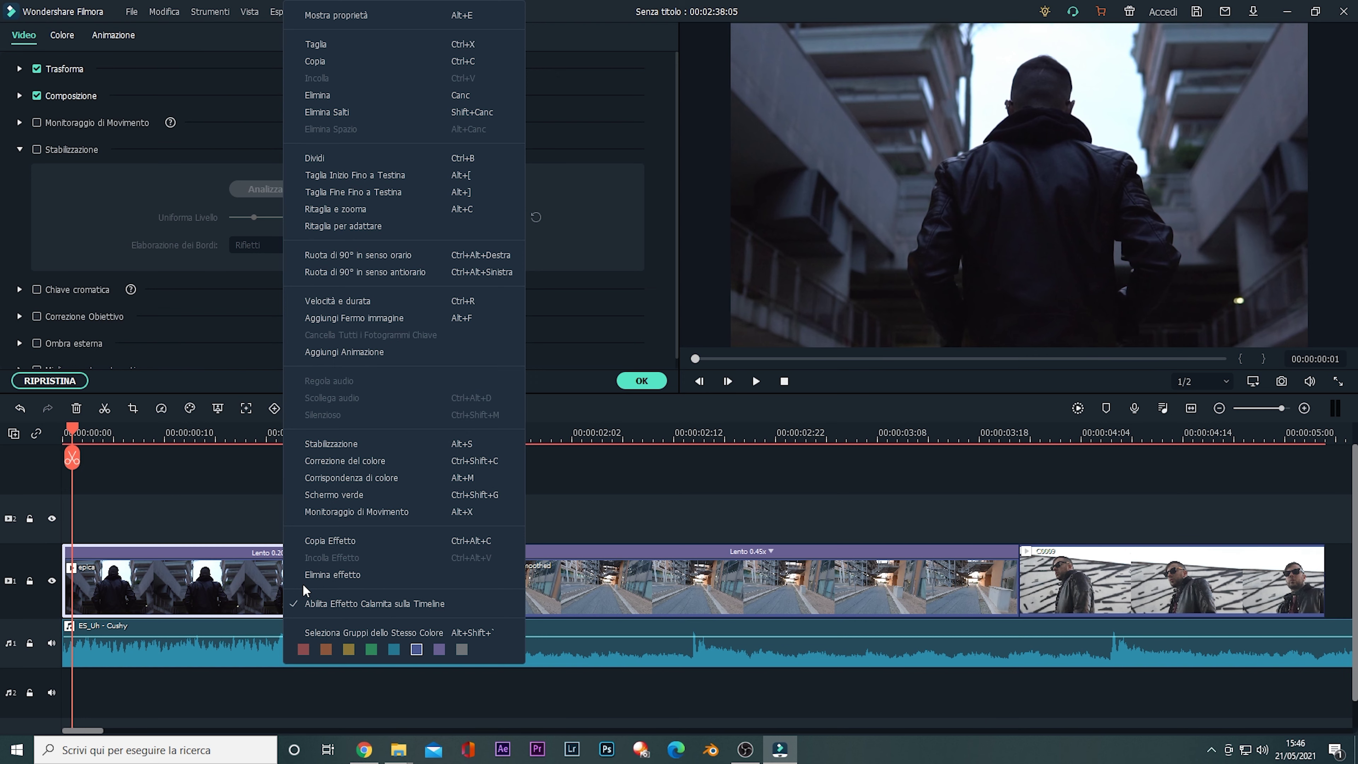
click(391, 449)
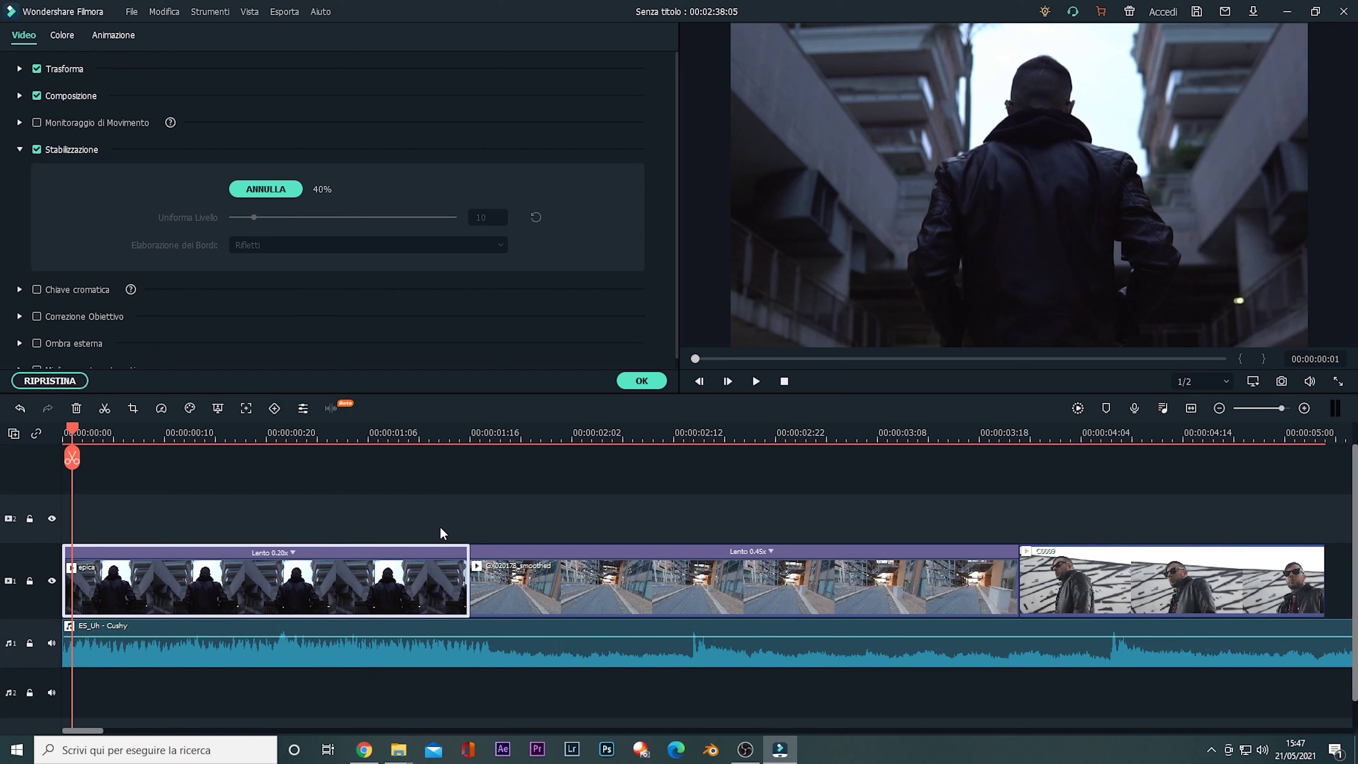
key(space)
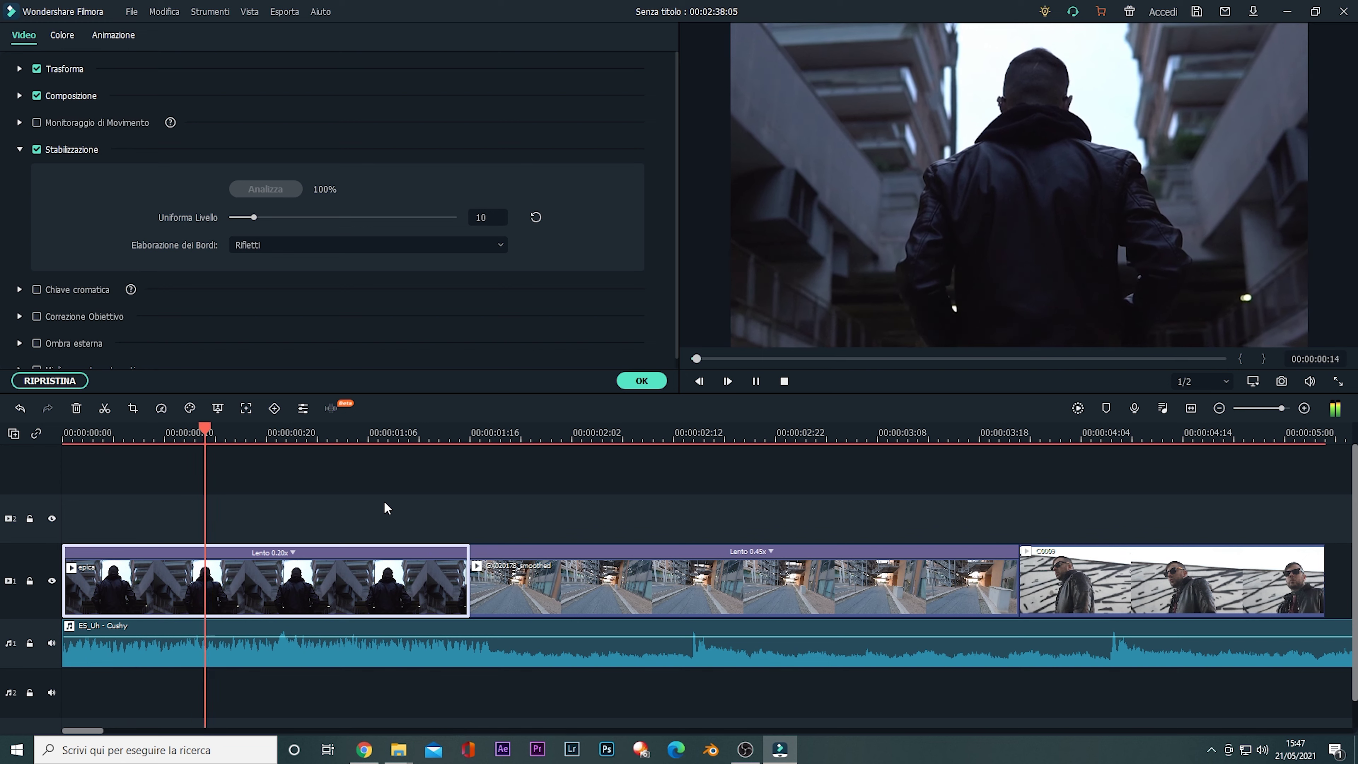
key(space)
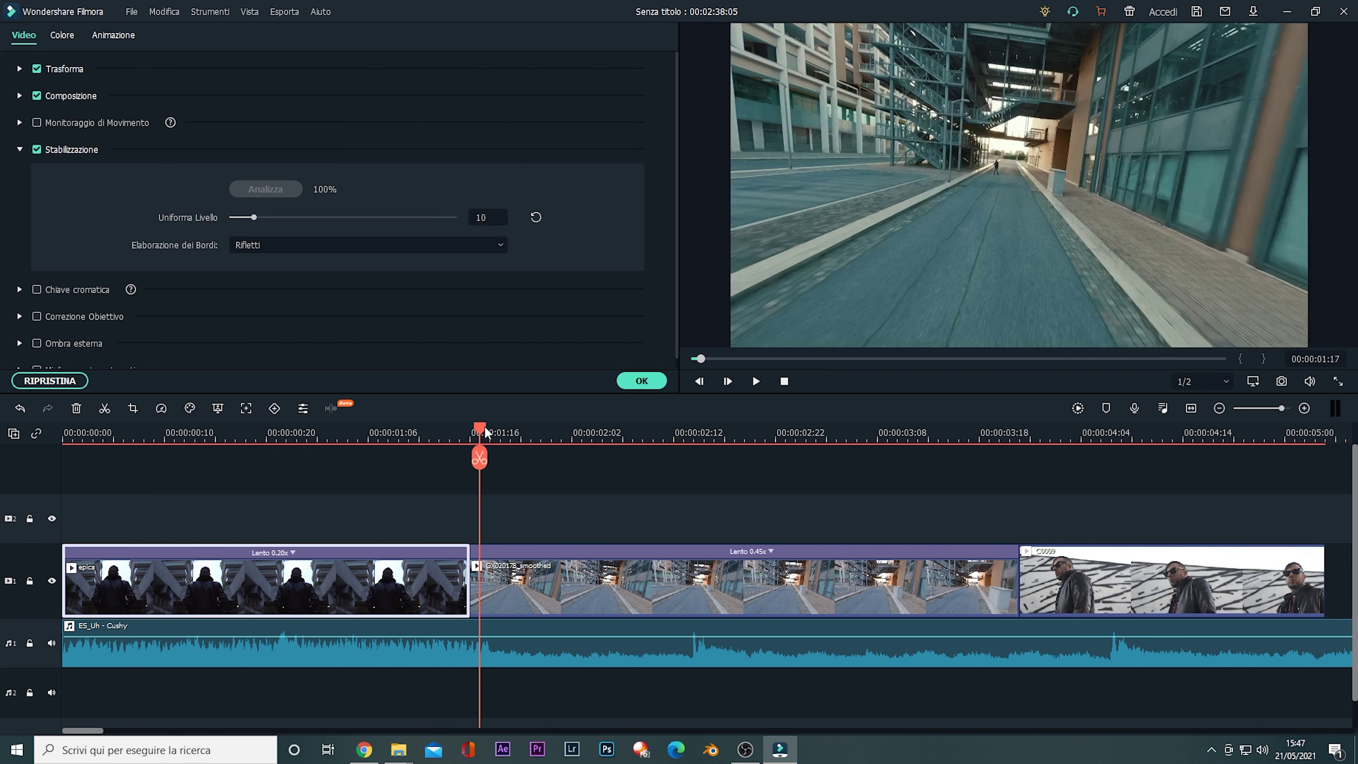
key(Home)
key(space)
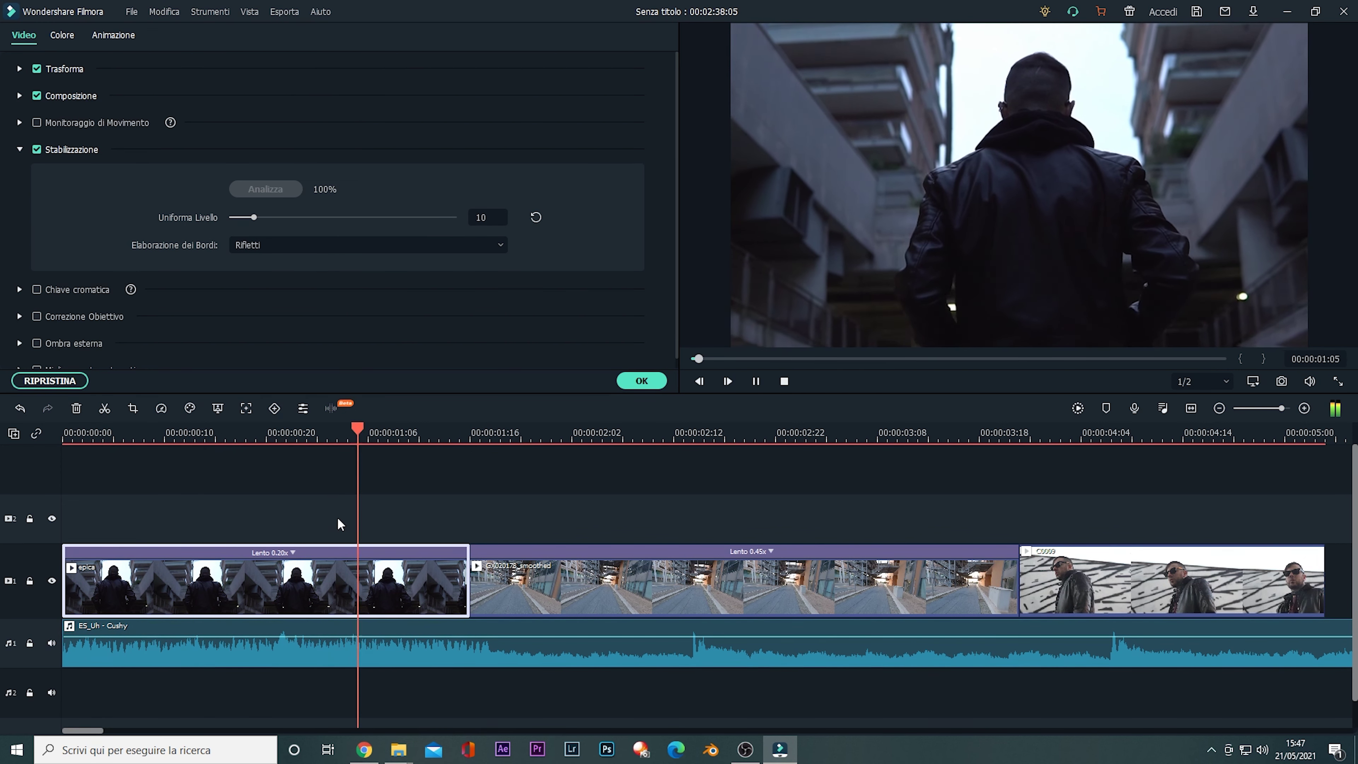
key(space)
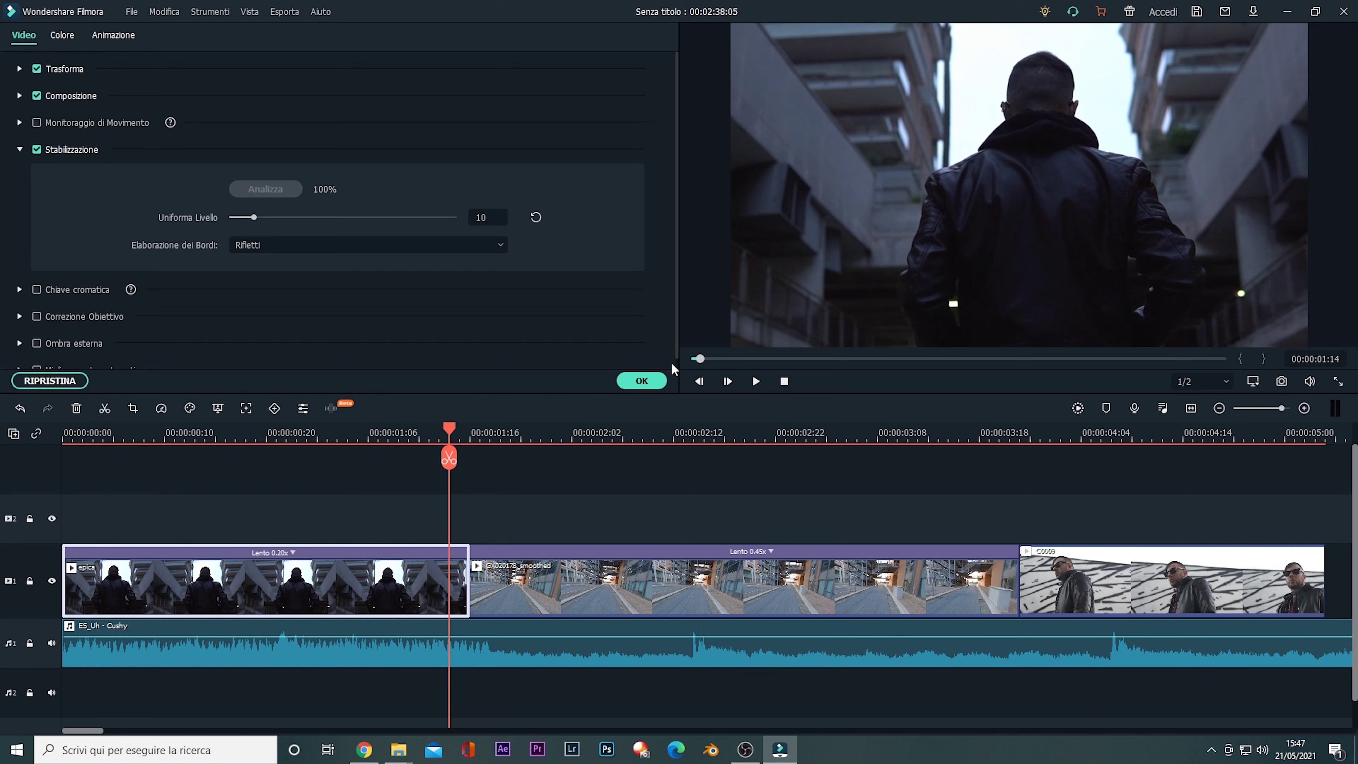
click(642, 381)
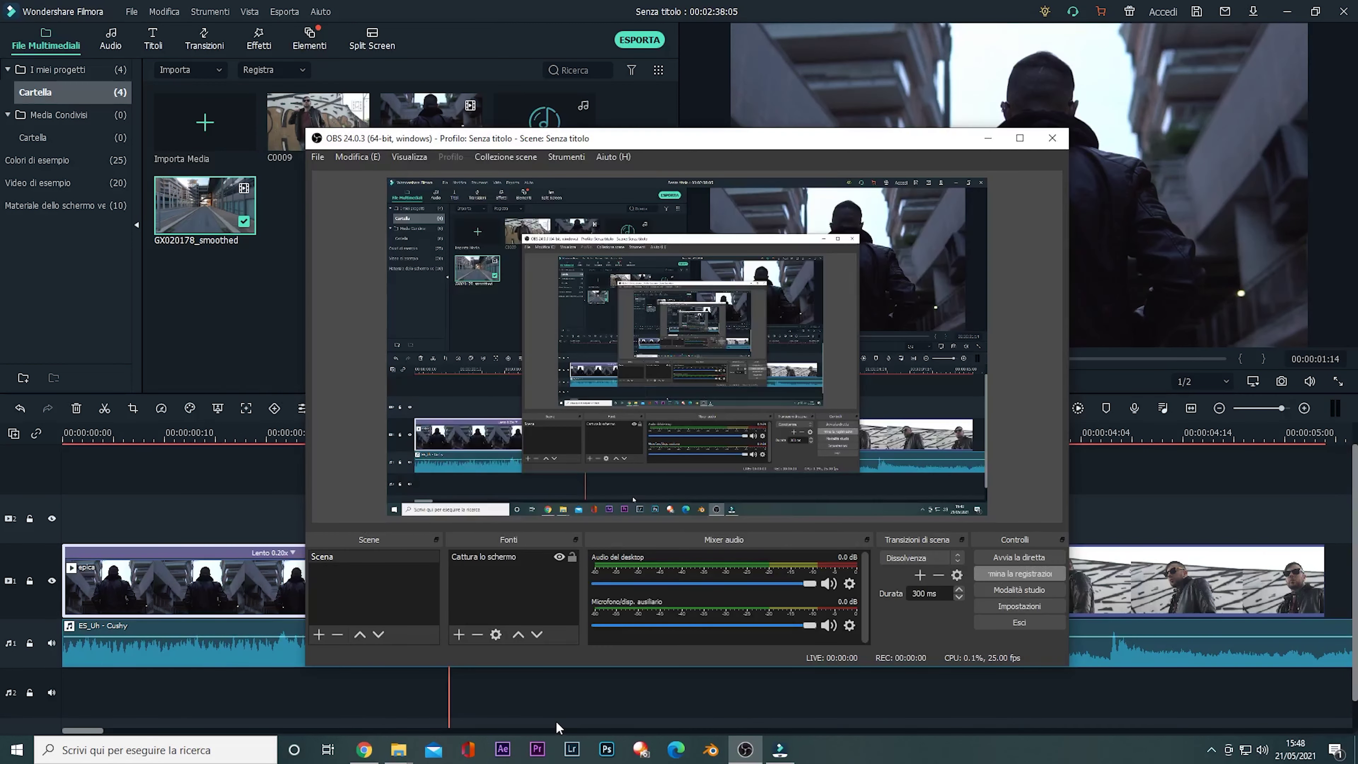
- Place the Callout 1 title on the second video track at 00:00:00:14 and play it back
click(561, 705)
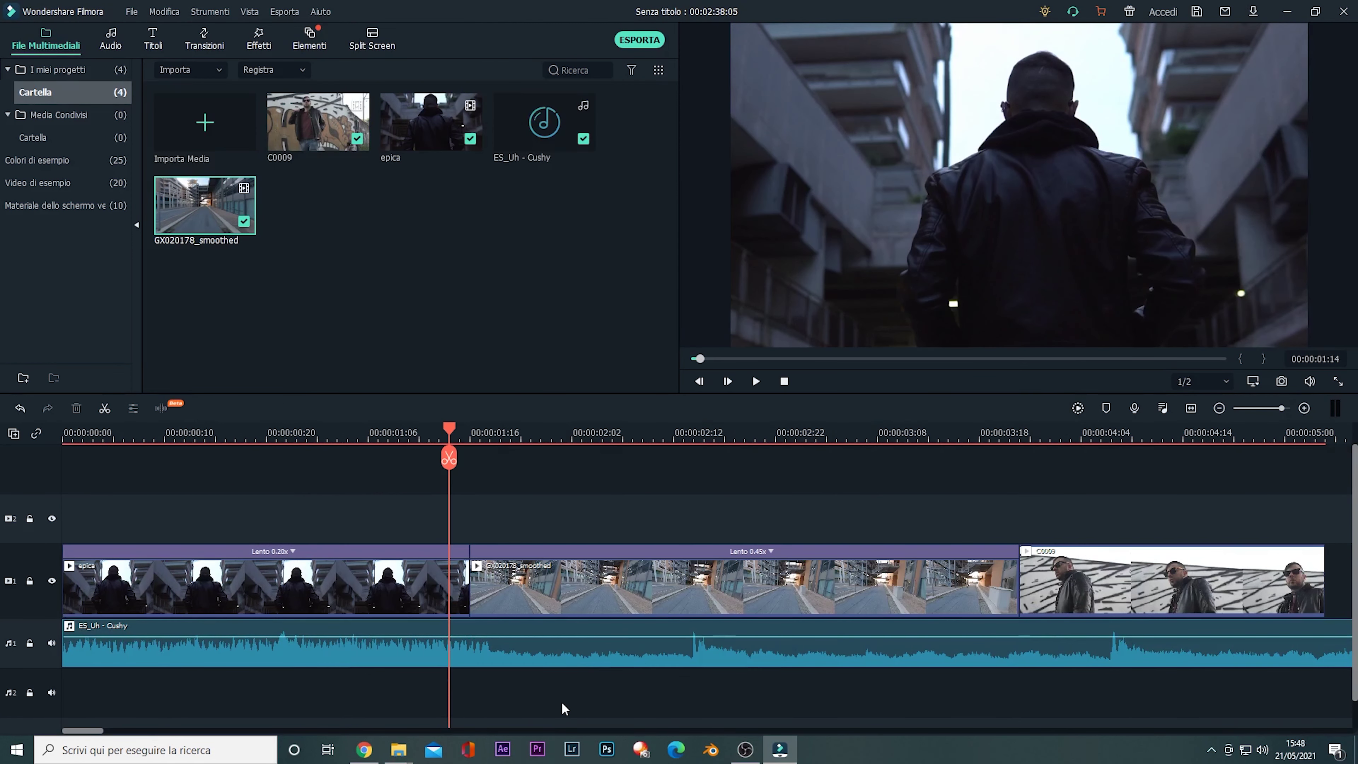
drag(461, 439, 217, 440)
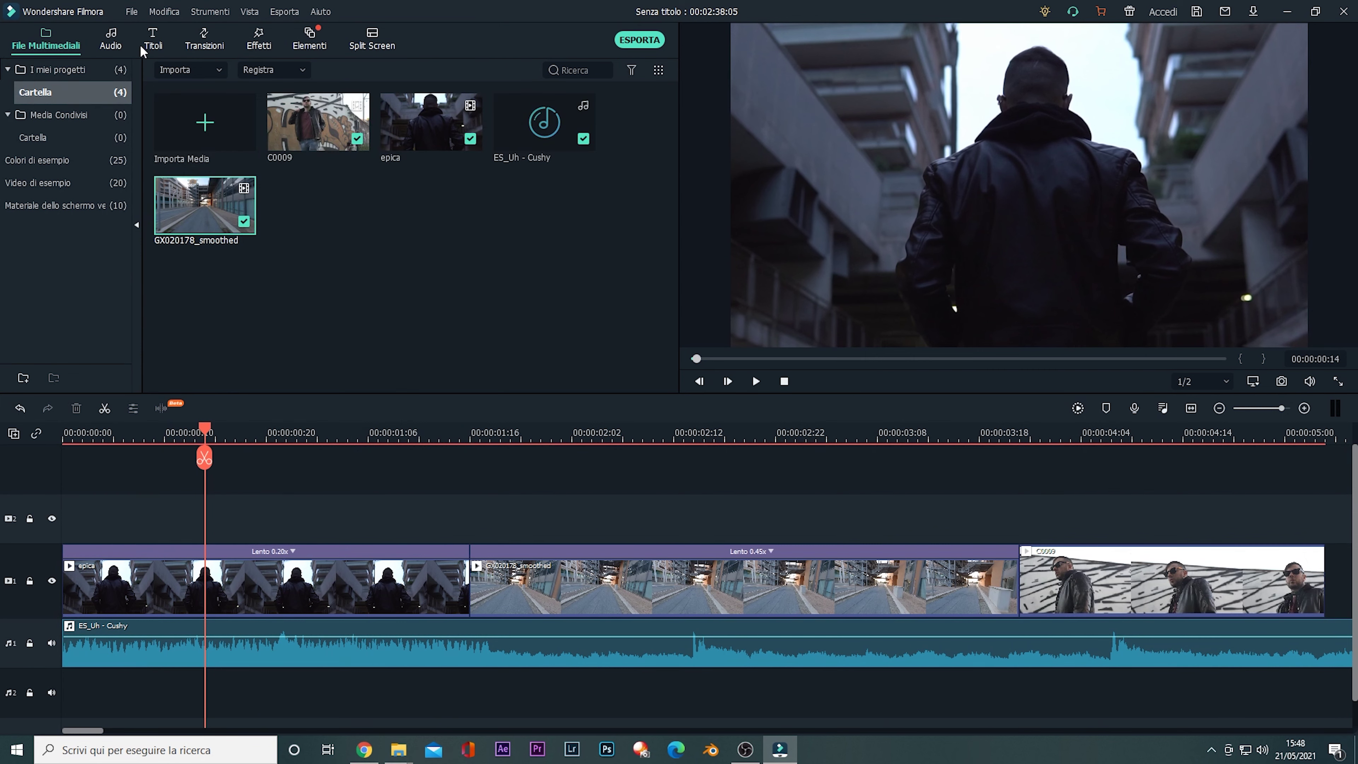
click(151, 46)
scroll(479, 234, down, 10)
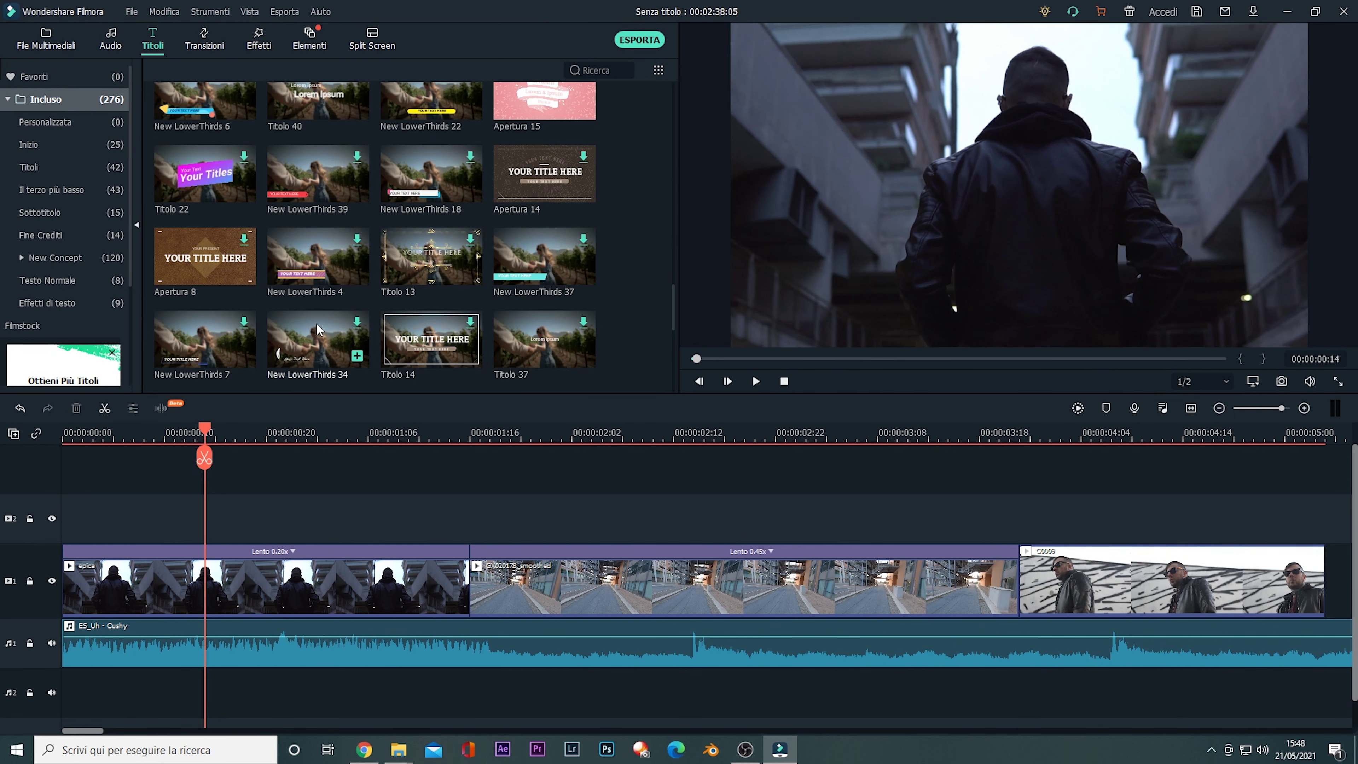
scroll(316, 322, up, 10)
click(432, 131)
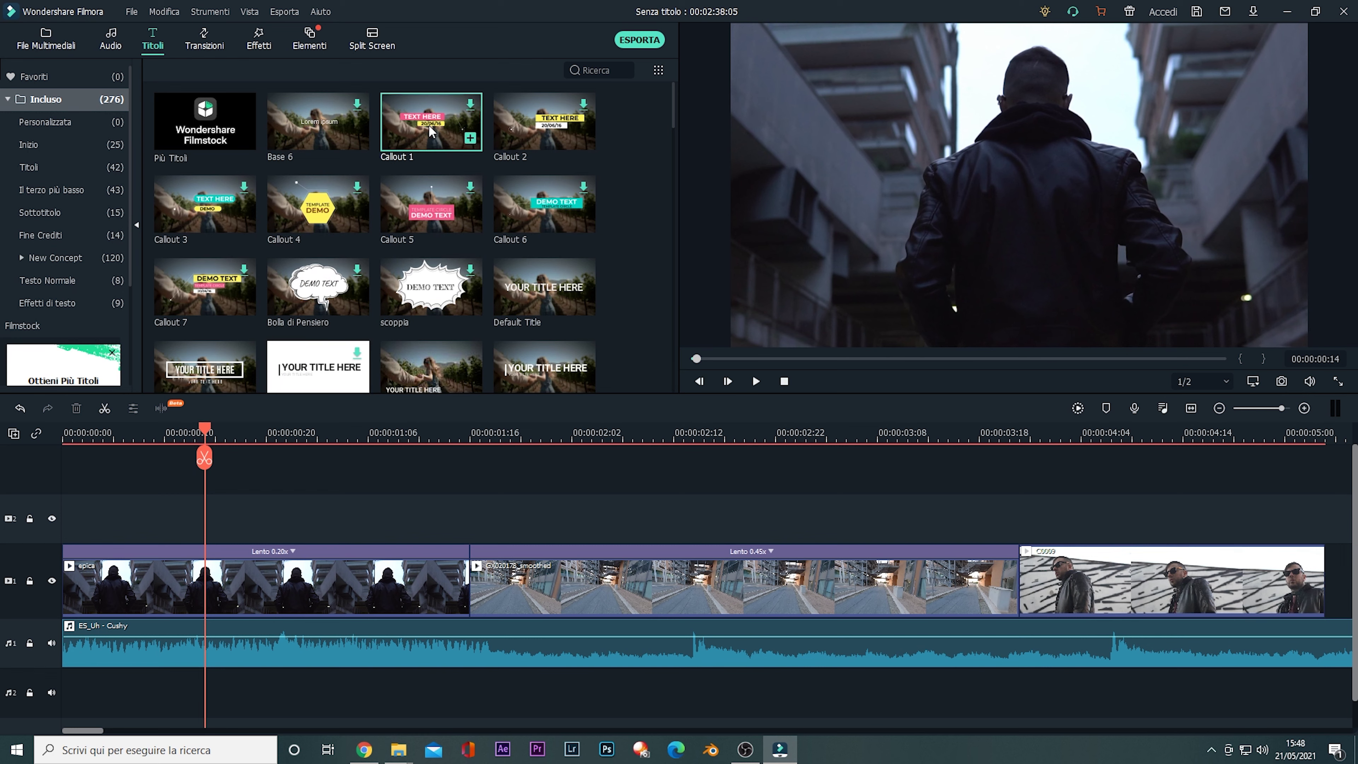
drag(438, 124, 189, 533)
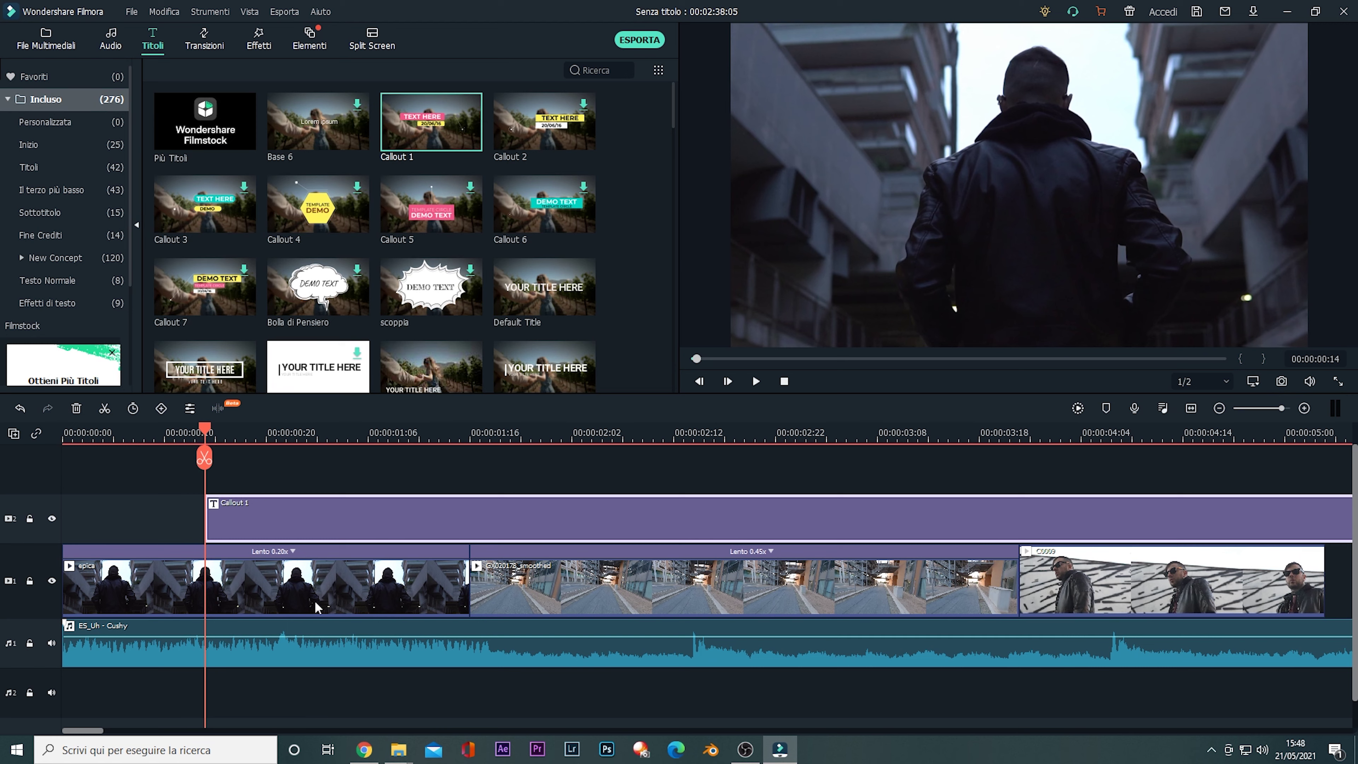
key(space)
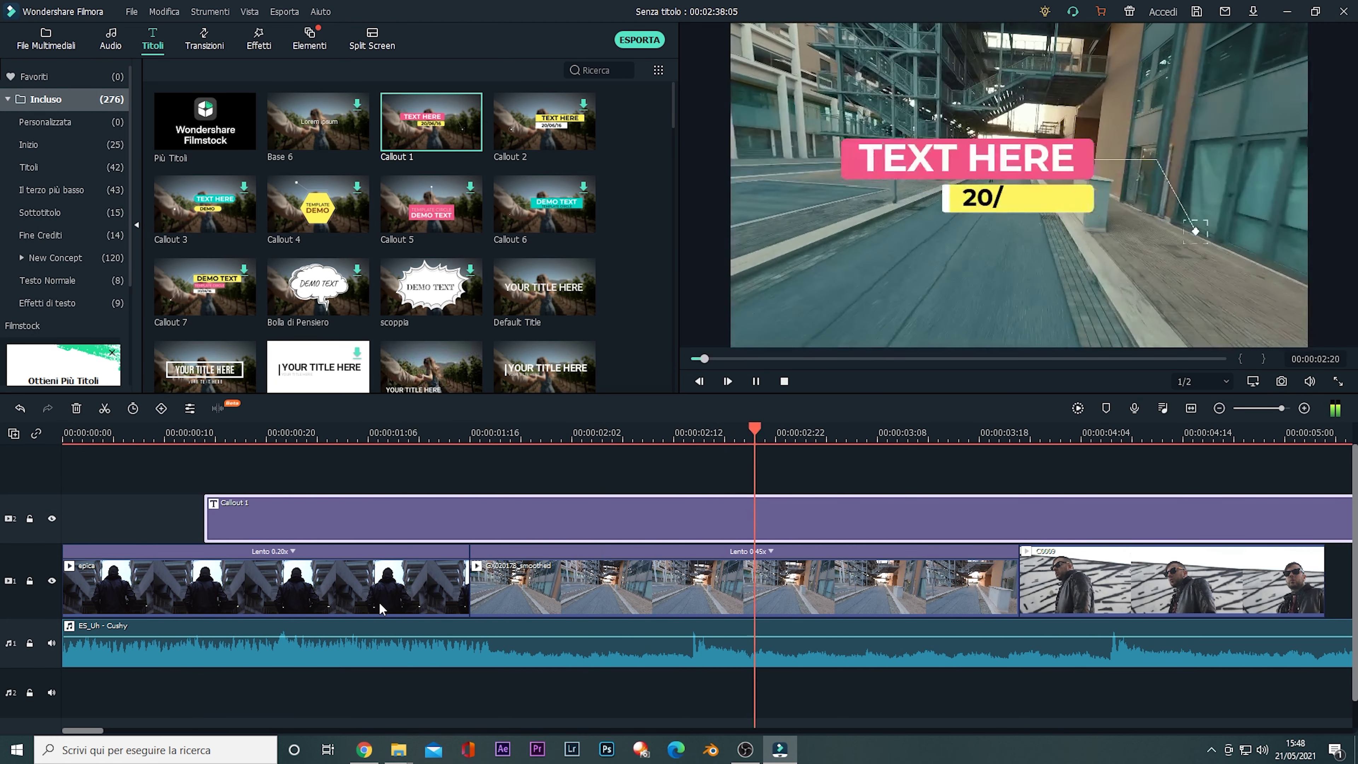
key(space)
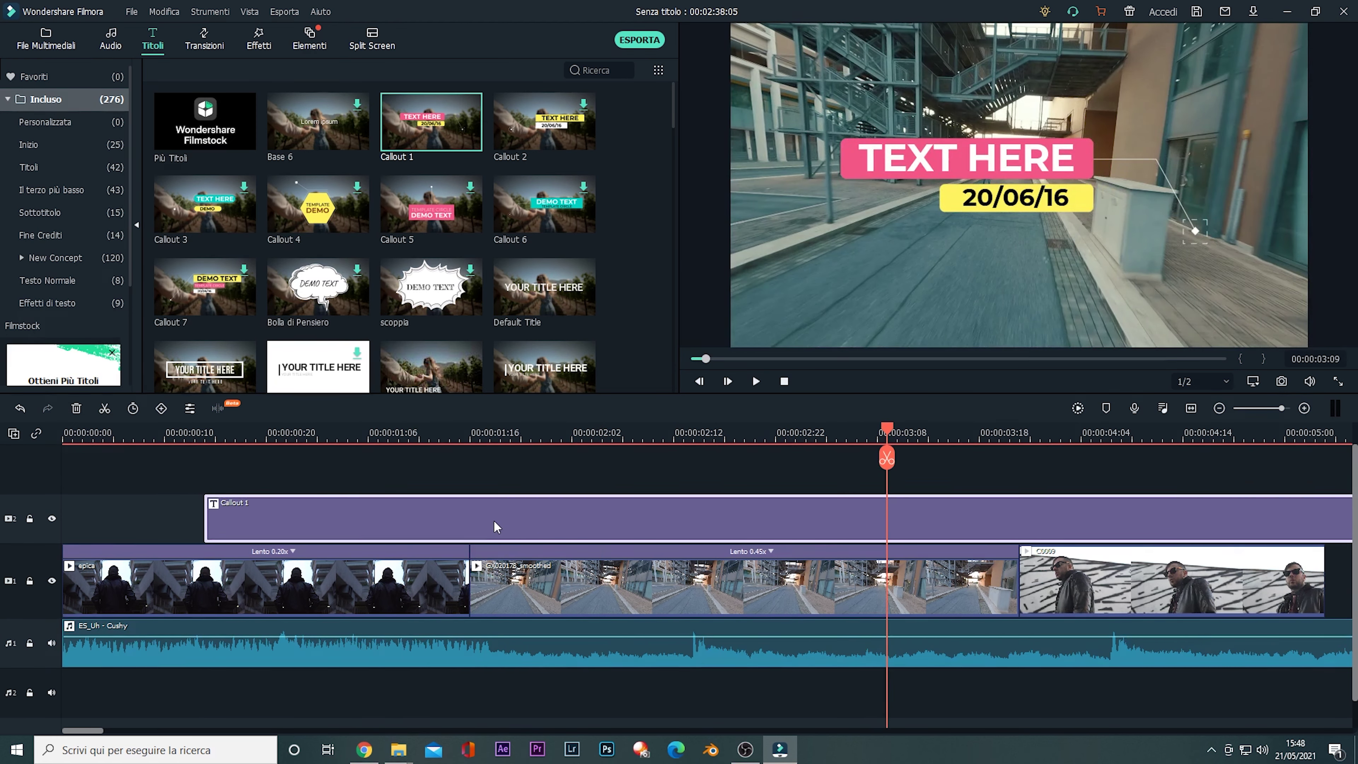
- Change the Callout 1 title's texts to "Fpv reel" and "2021" and play the title from its start
double_click(556, 517)
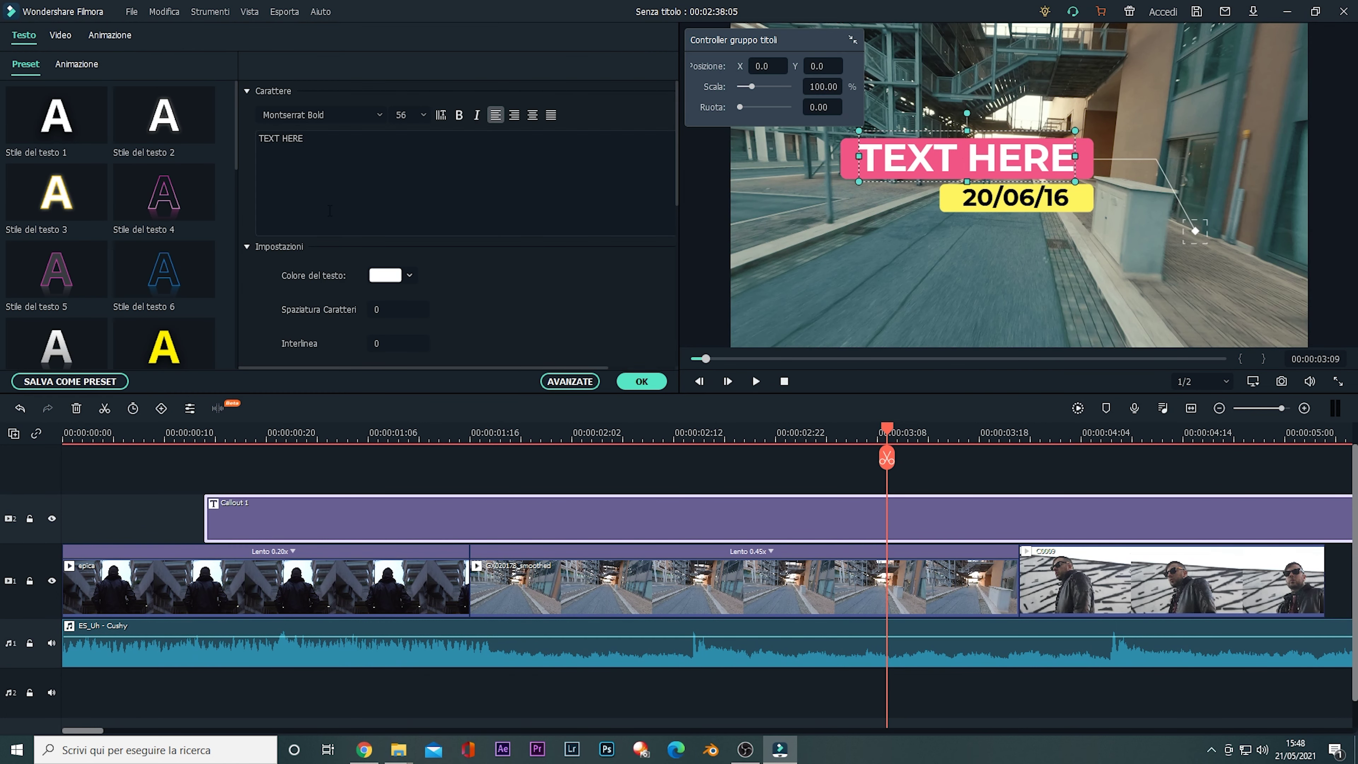
drag(320, 140, 224, 136)
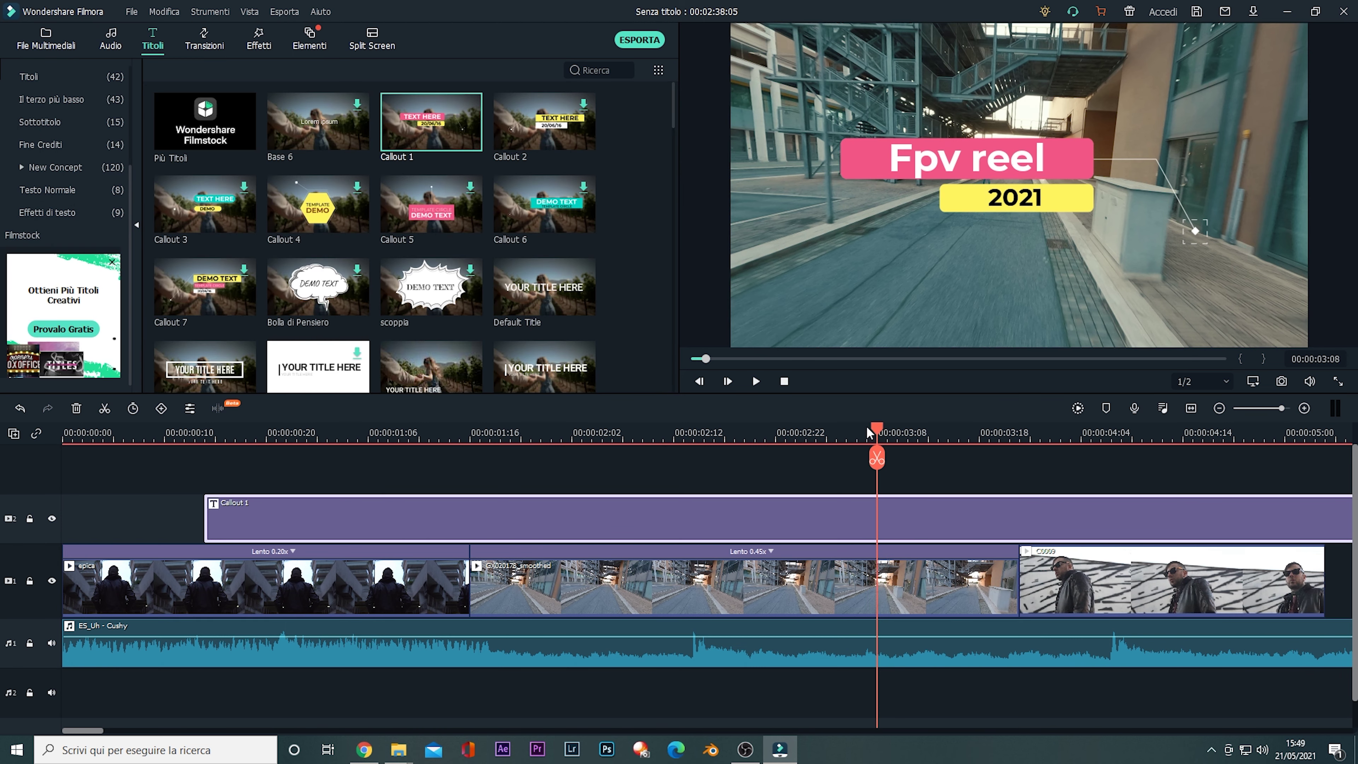
mouse_move(193, 436)
mouse_down()
mouse_move(153, 455)
mouse_move(206, 459)
mouse_up()
key(space)
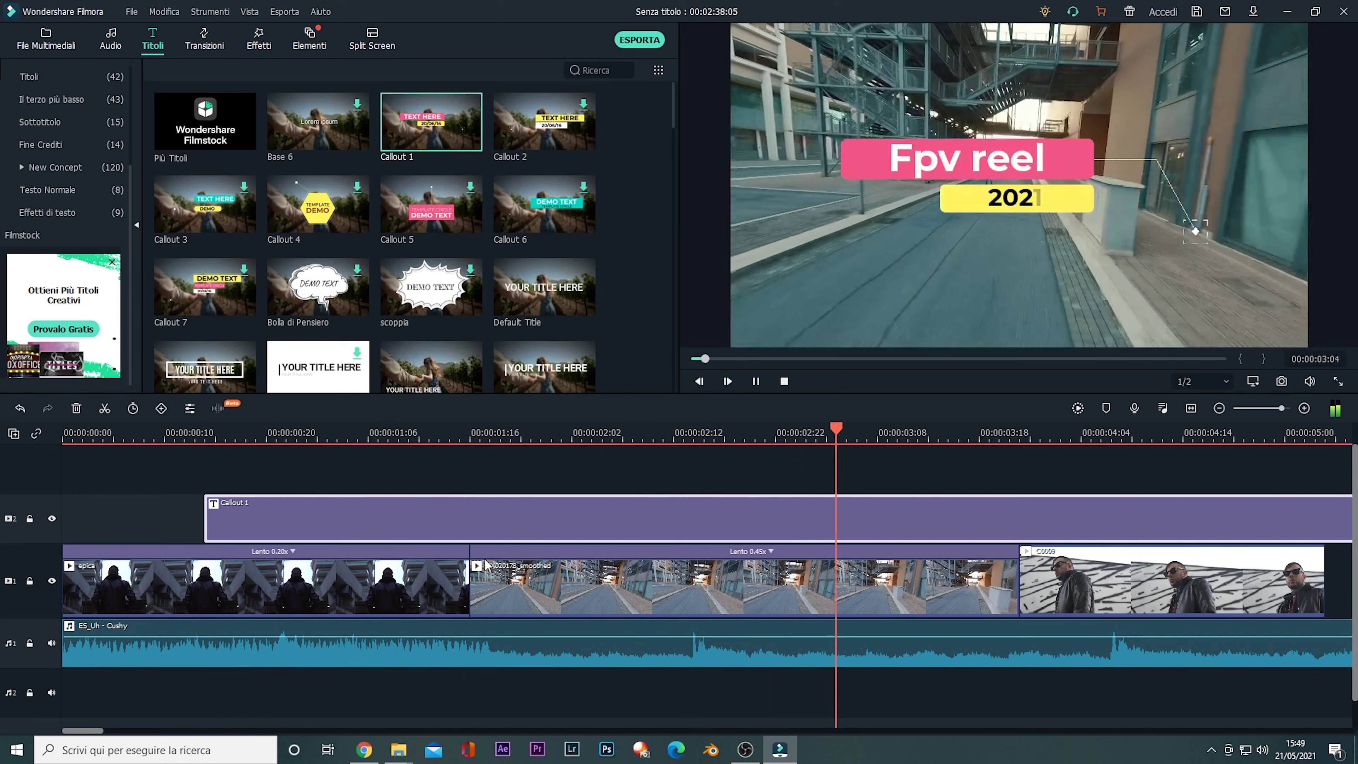
key(space)
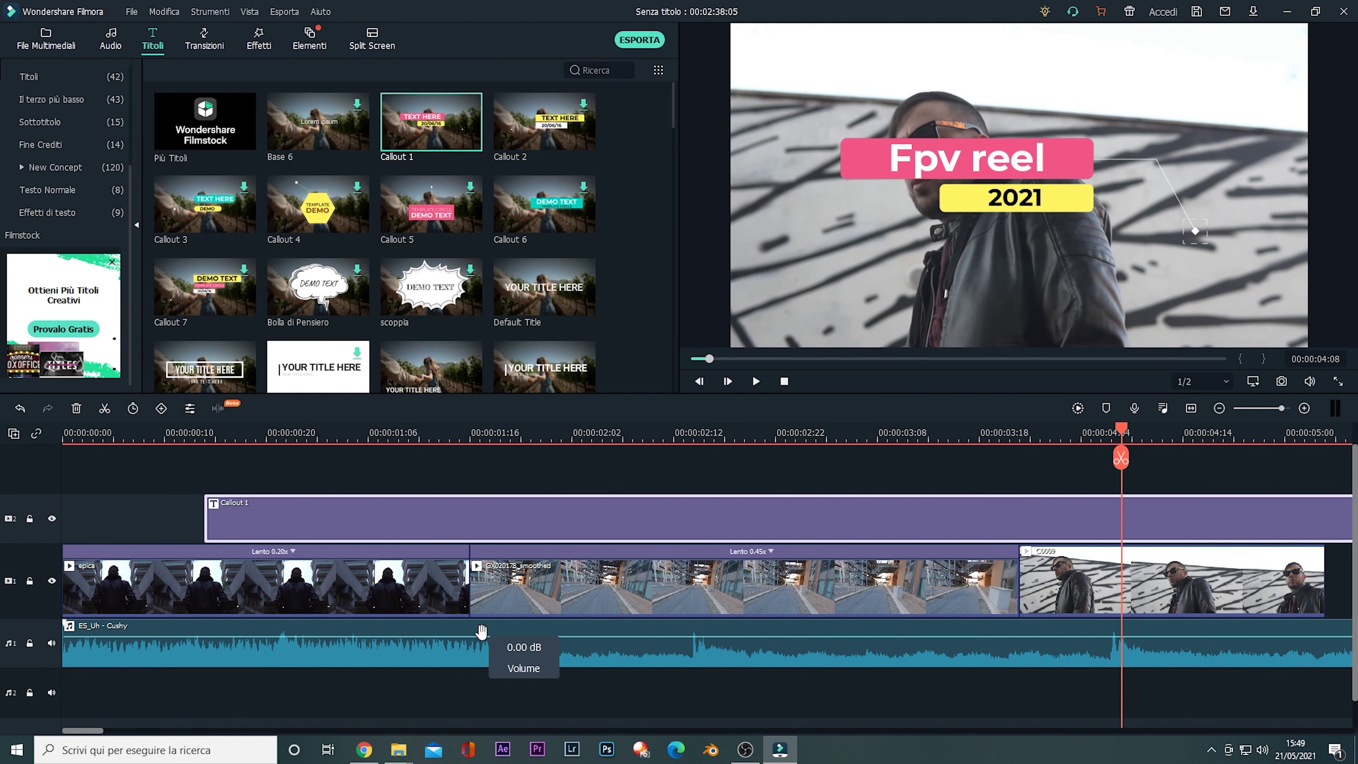
- Delete the Callout 1 title from the second video track and browse the other title templates in the library
key(Delete)
scroll(446, 314, down, 5)
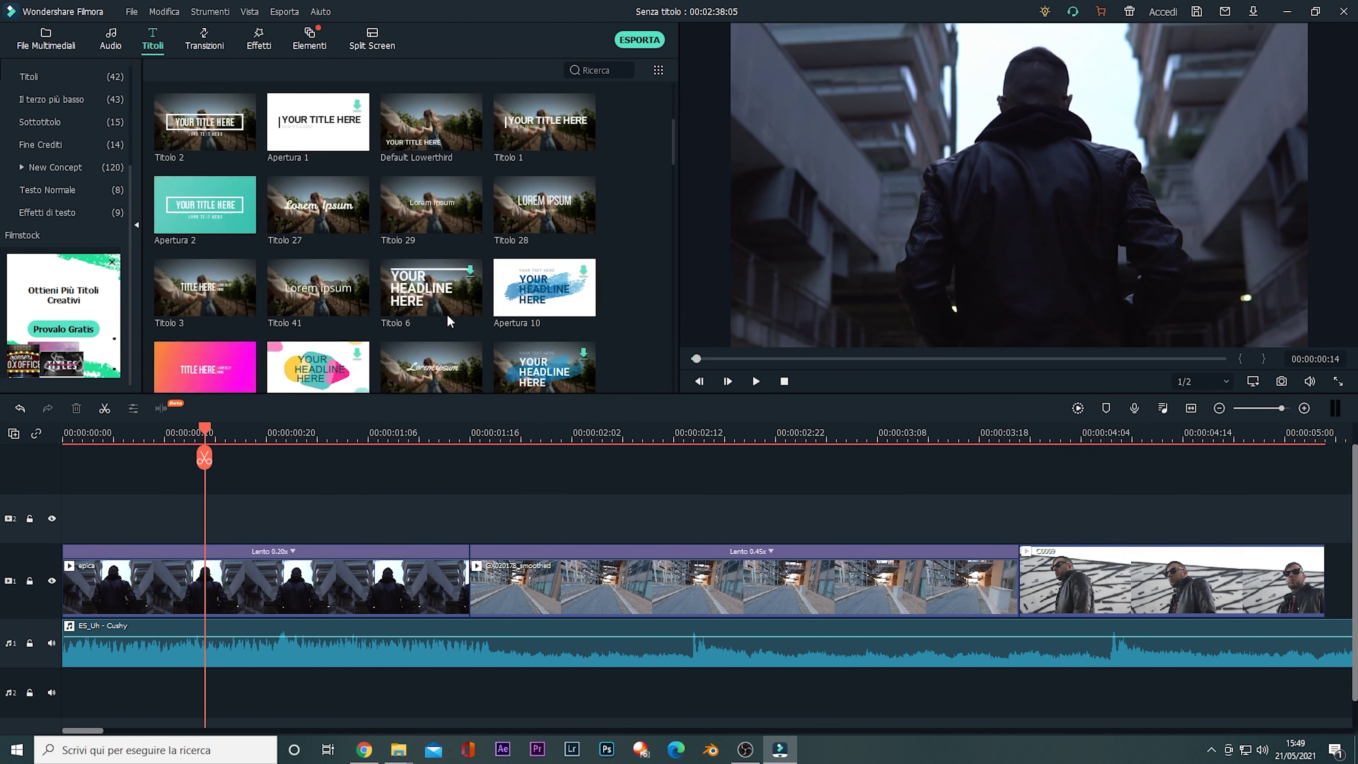
click(199, 210)
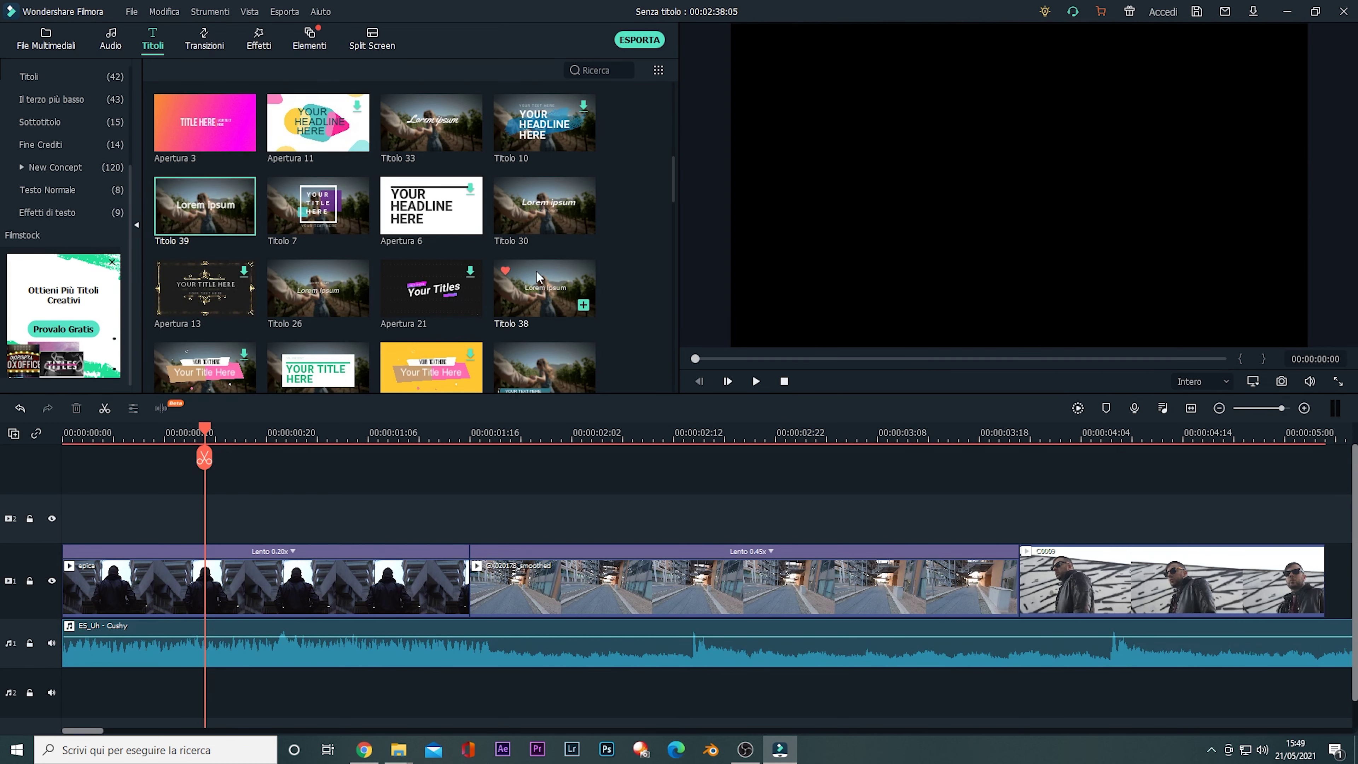
scroll(526, 298, down, 5)
scroll(404, 249, down, 5)
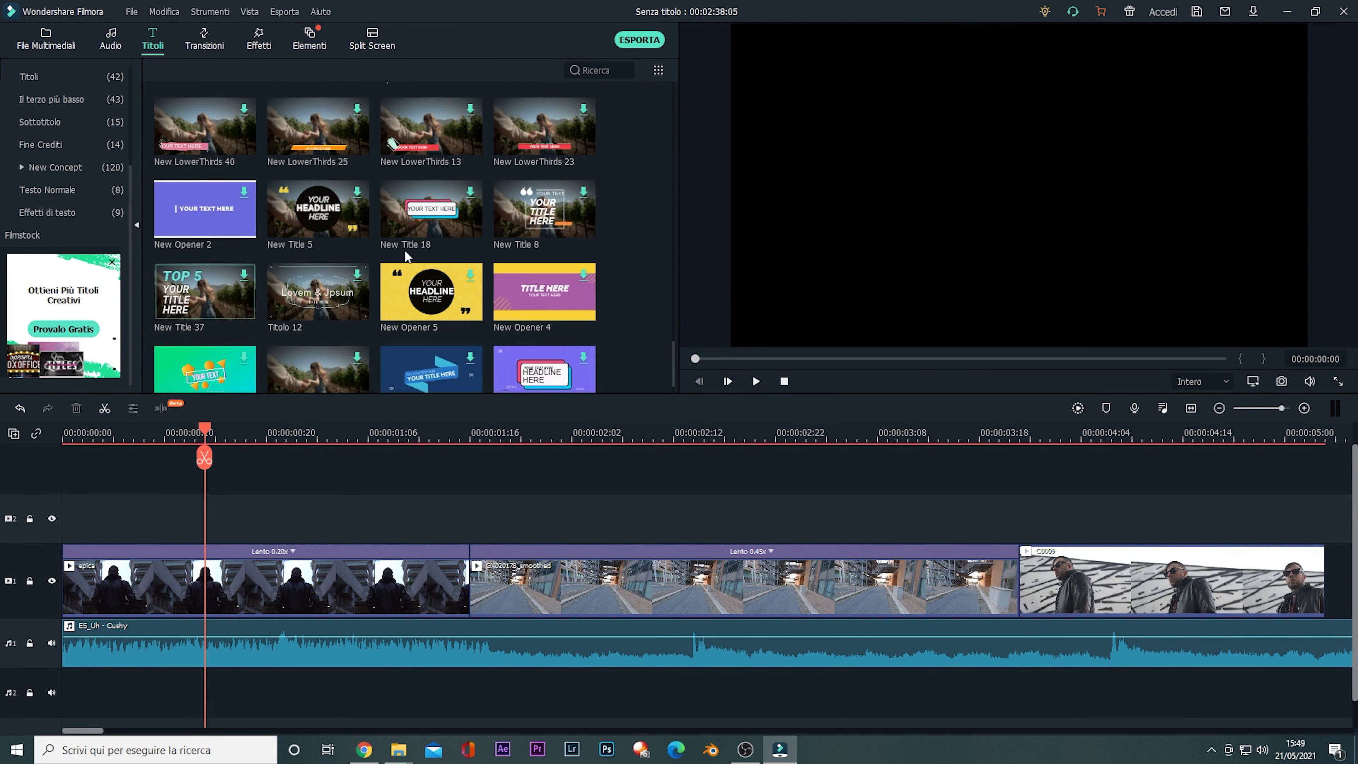
scroll(515, 301, down, 5)
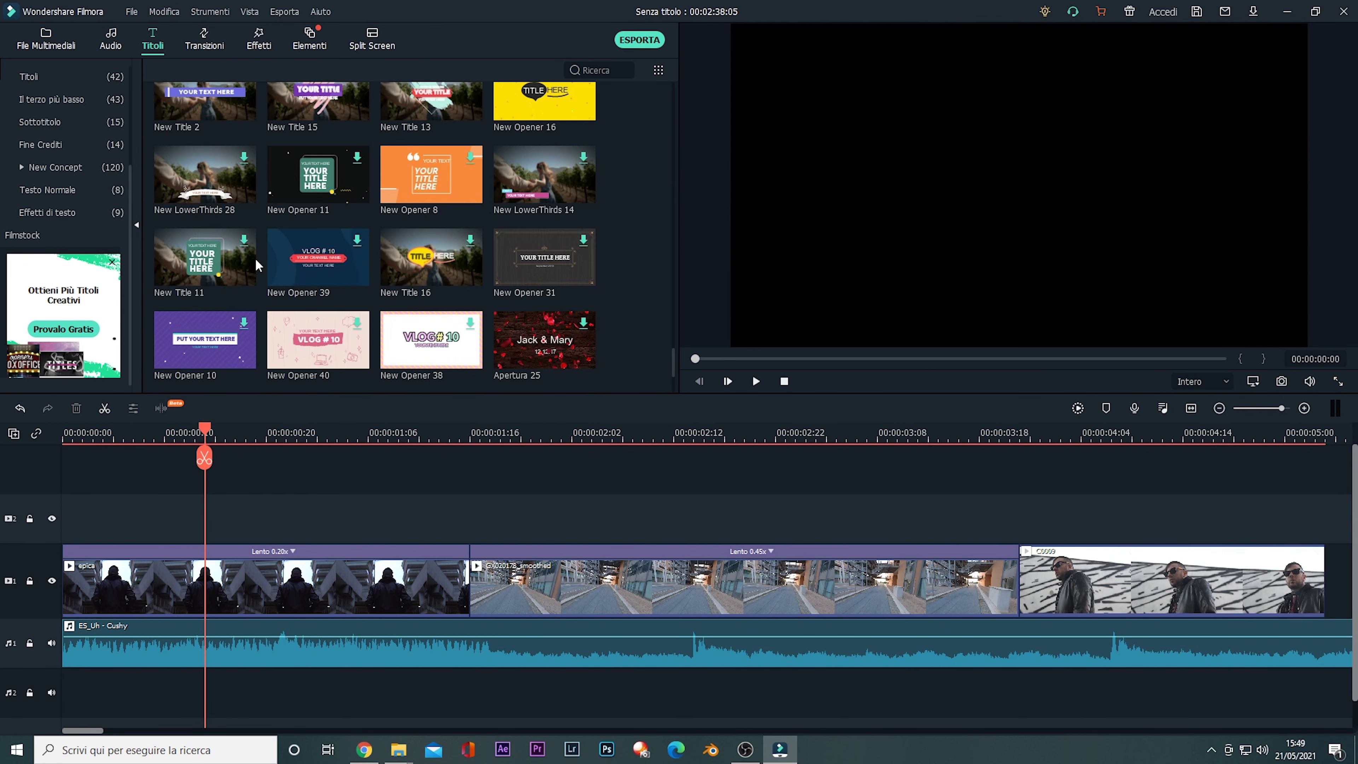
scroll(438, 200, down, 5)
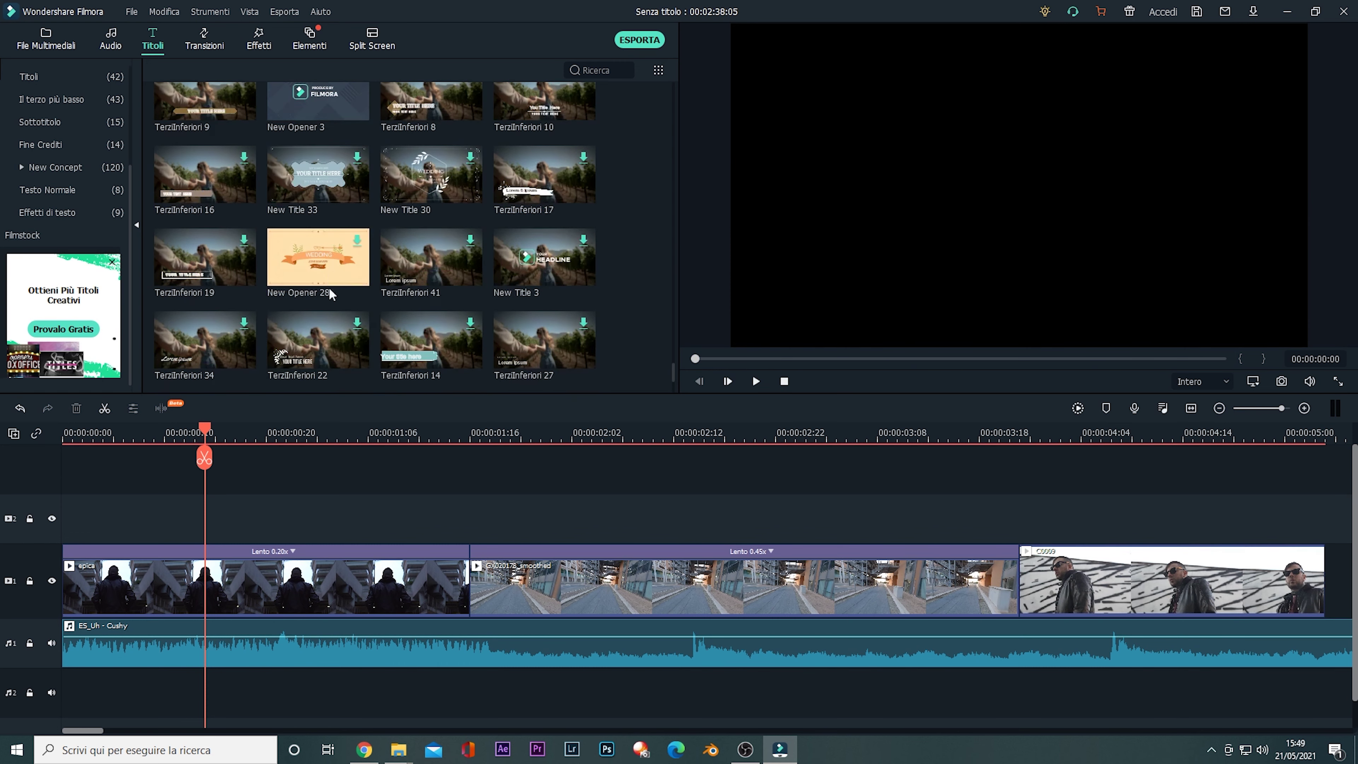
scroll(317, 248, up, 5)
scroll(373, 296, up, 15)
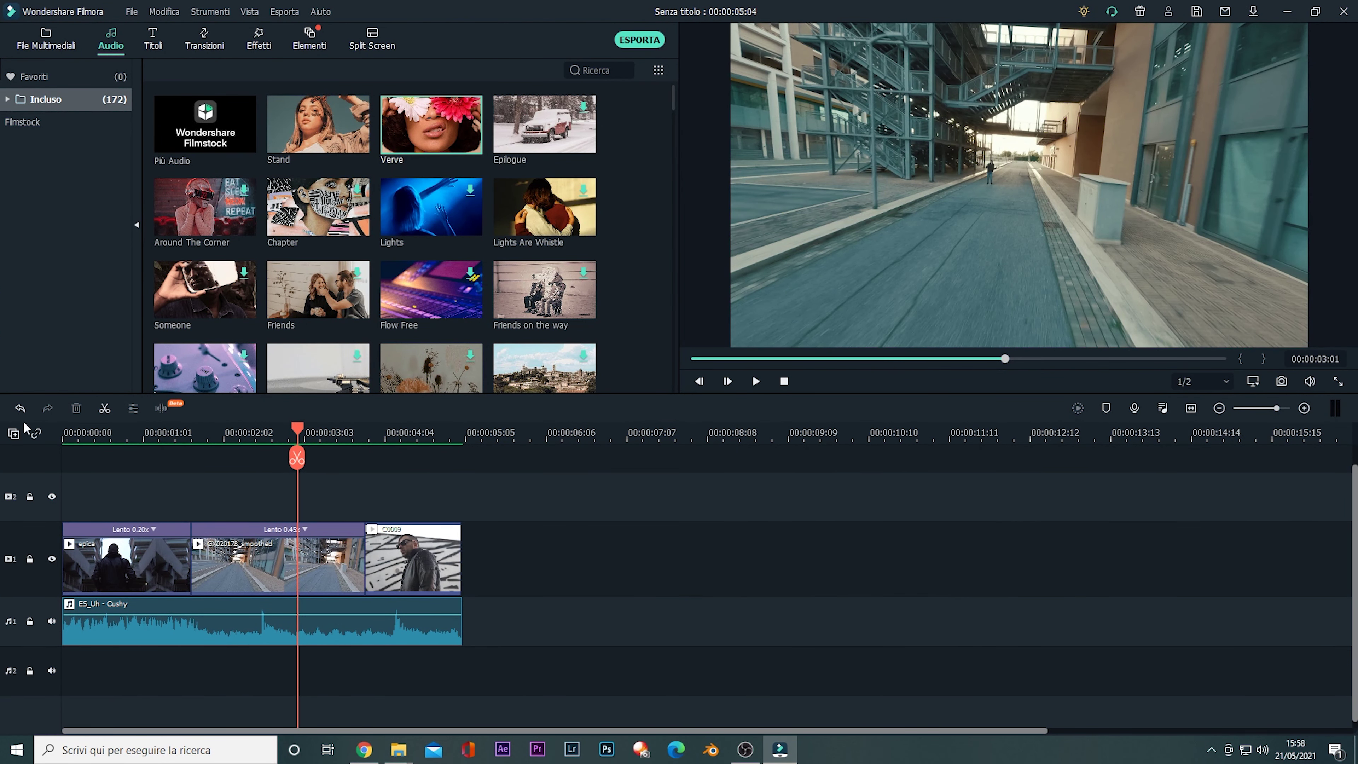
- Render the preview of the whole timeline for smoother playback and move the playhead to 00:00:00:17
drag(60, 460, 477, 702)
click(476, 699)
click(134, 11)
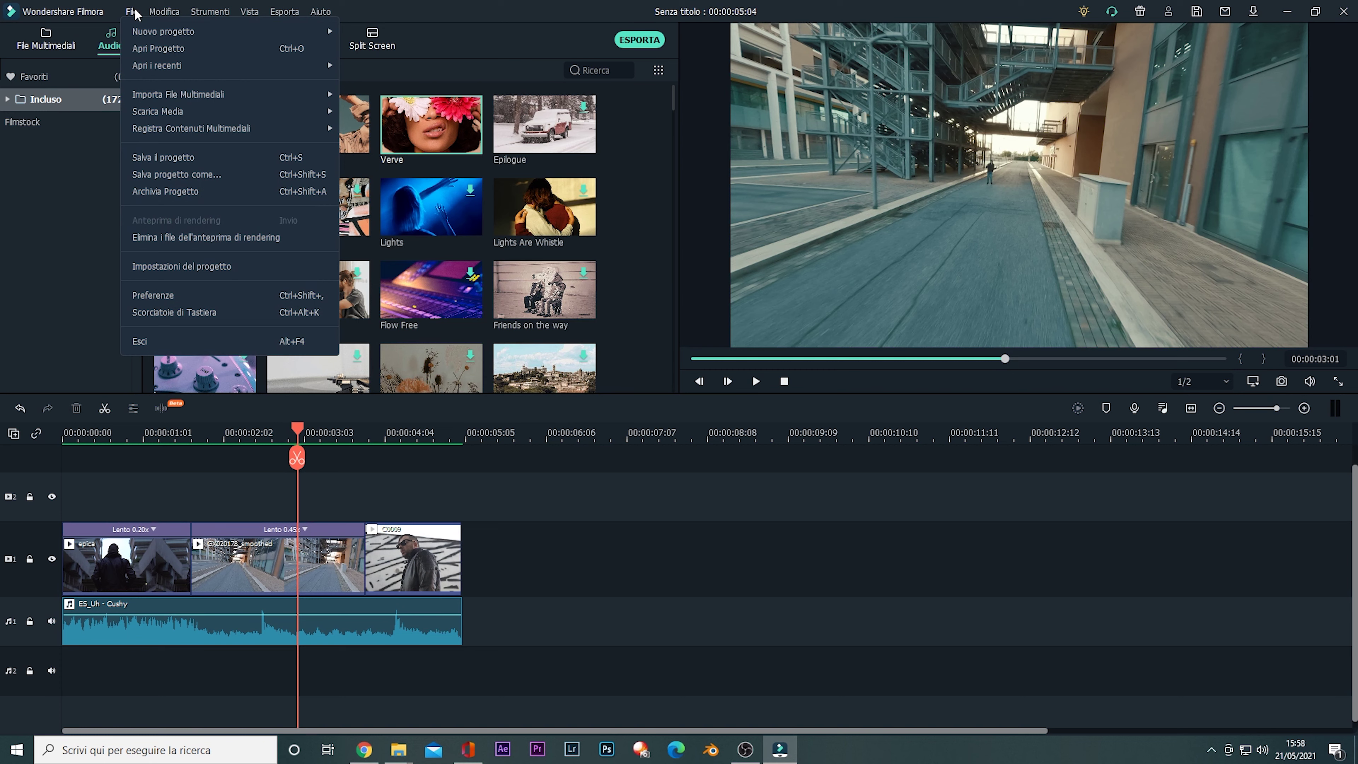
click(177, 220)
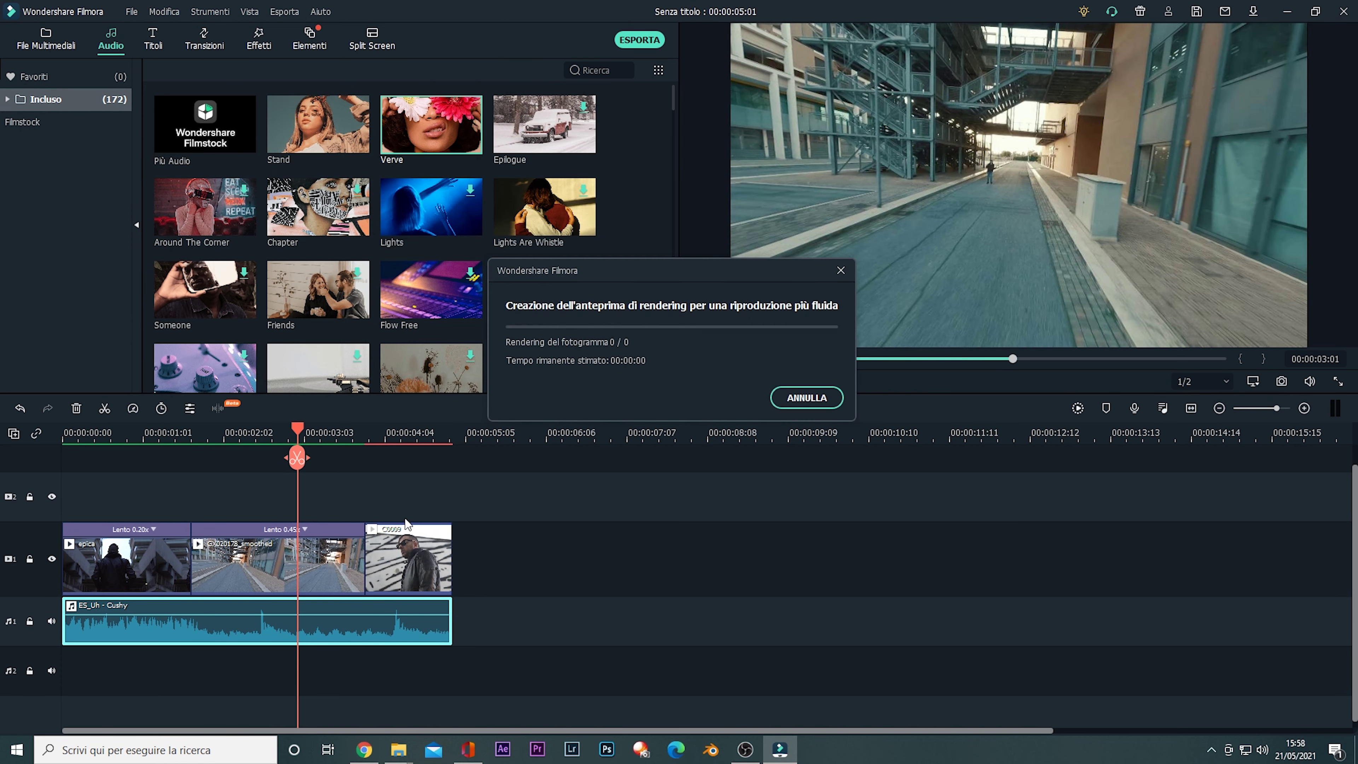
drag(297, 458, 119, 455)
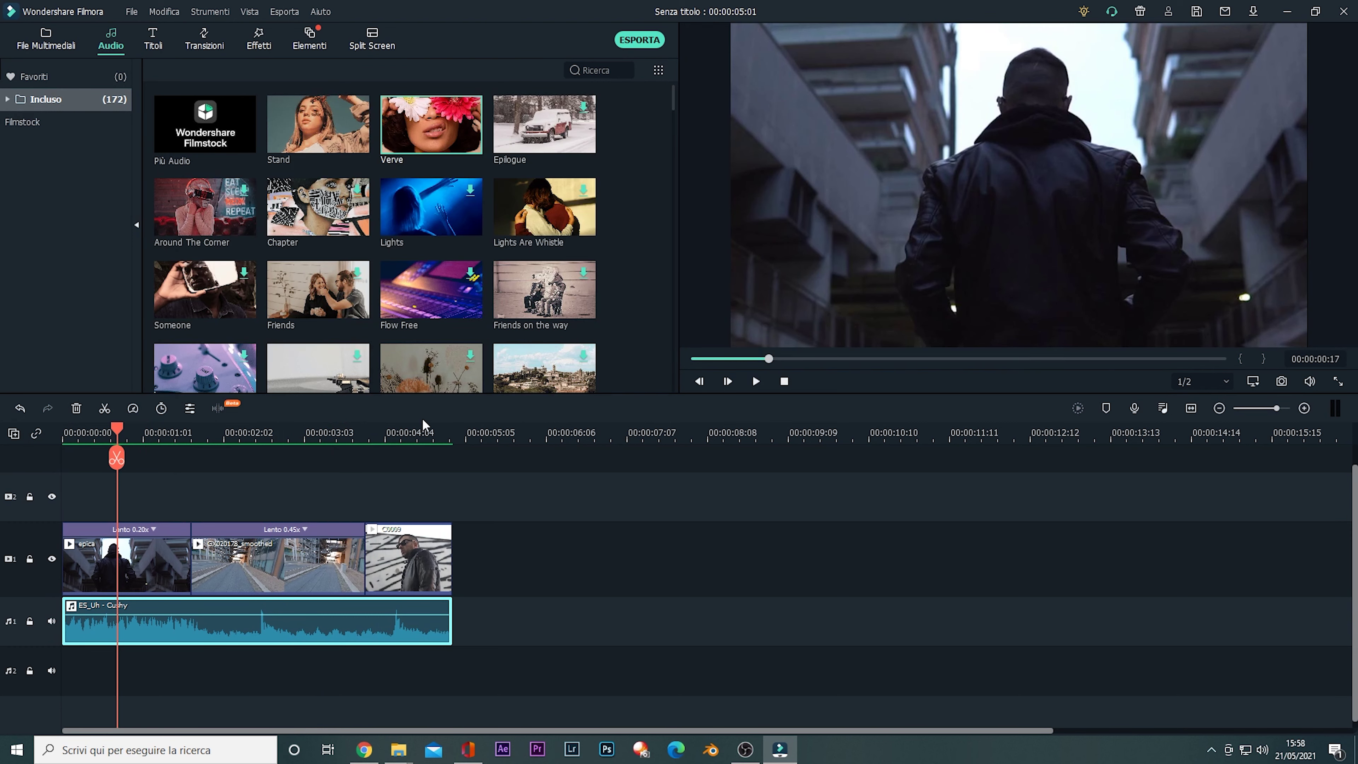
- Set up a local MP4 export named "Prova filmora" with the Desktop as the save folder
click(639, 39)
triple_click(747, 221)
text(Pro)
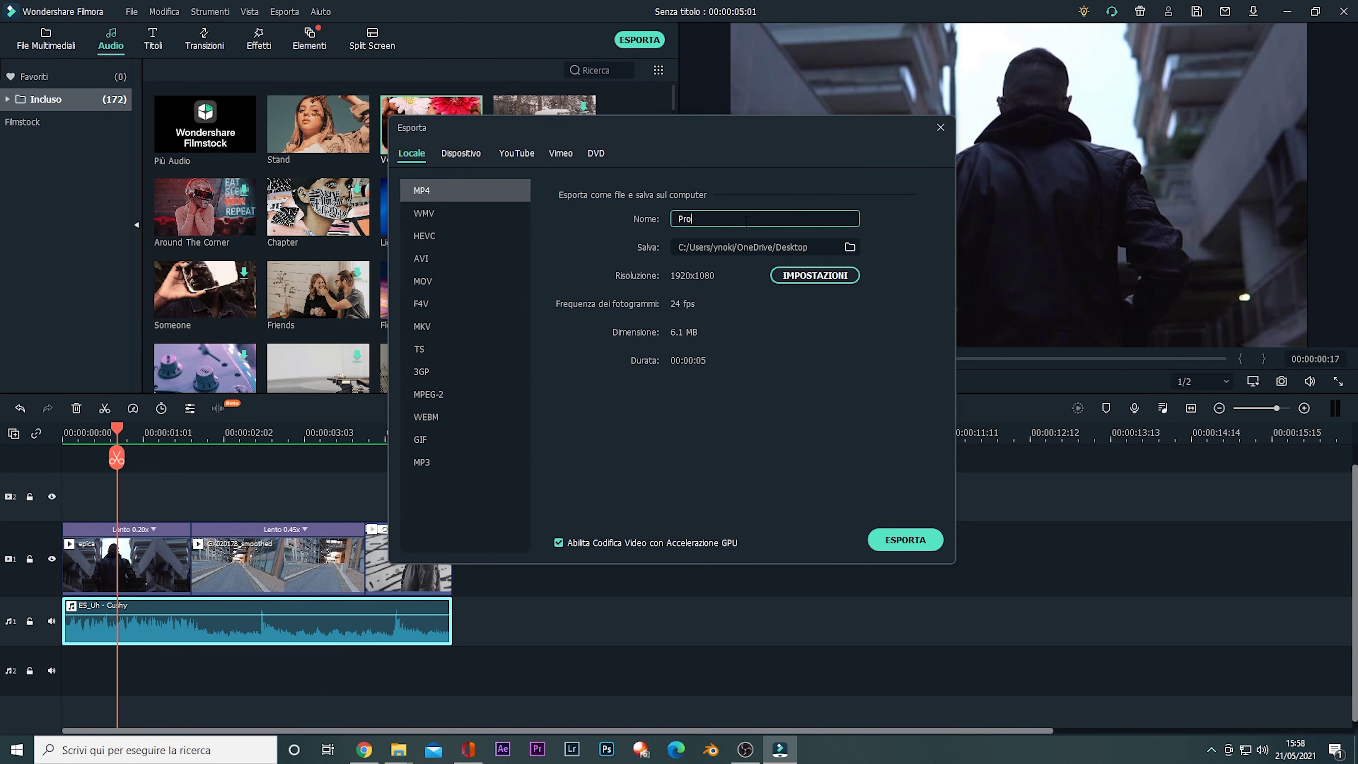
text(va finale)
click(850, 246)
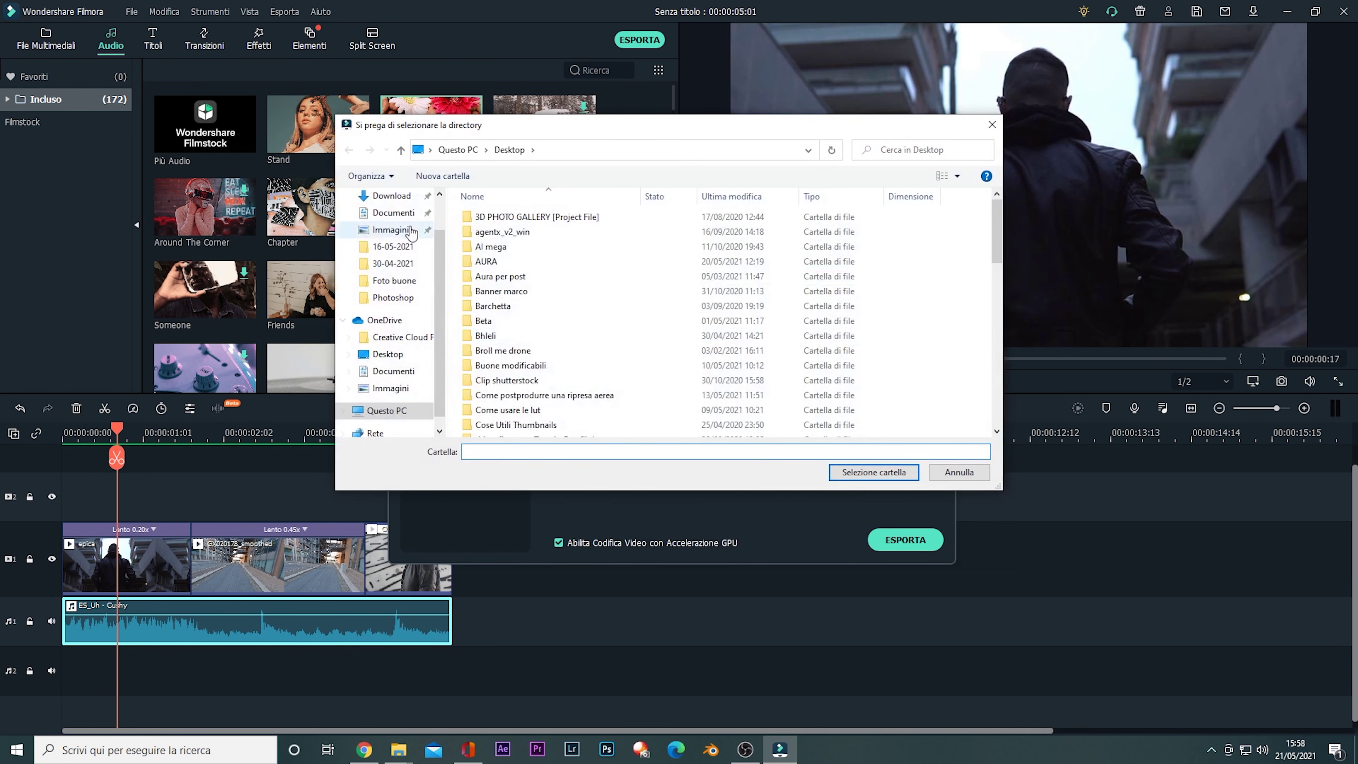
click(858, 470)
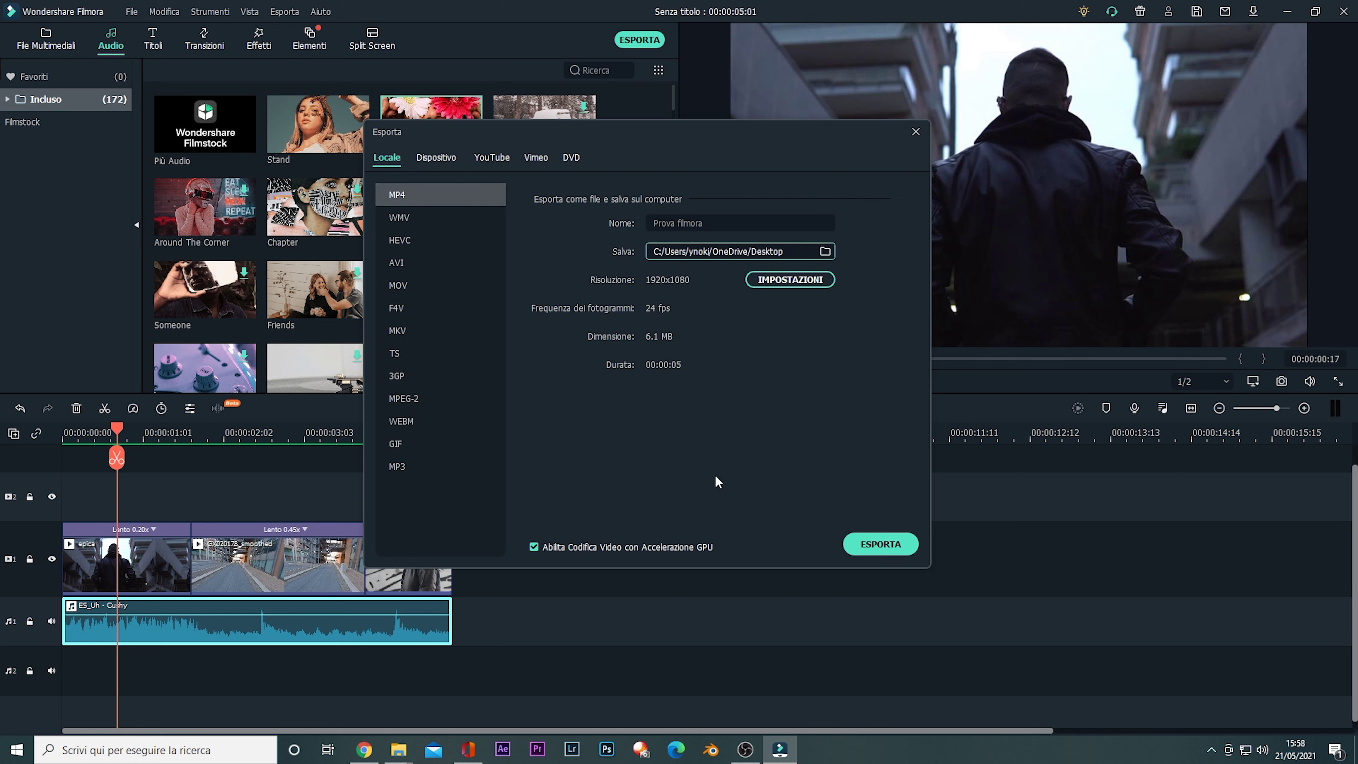
- Try the Migliore quality in the export settings, set the quality back to Massima and accept the settings
click(795, 281)
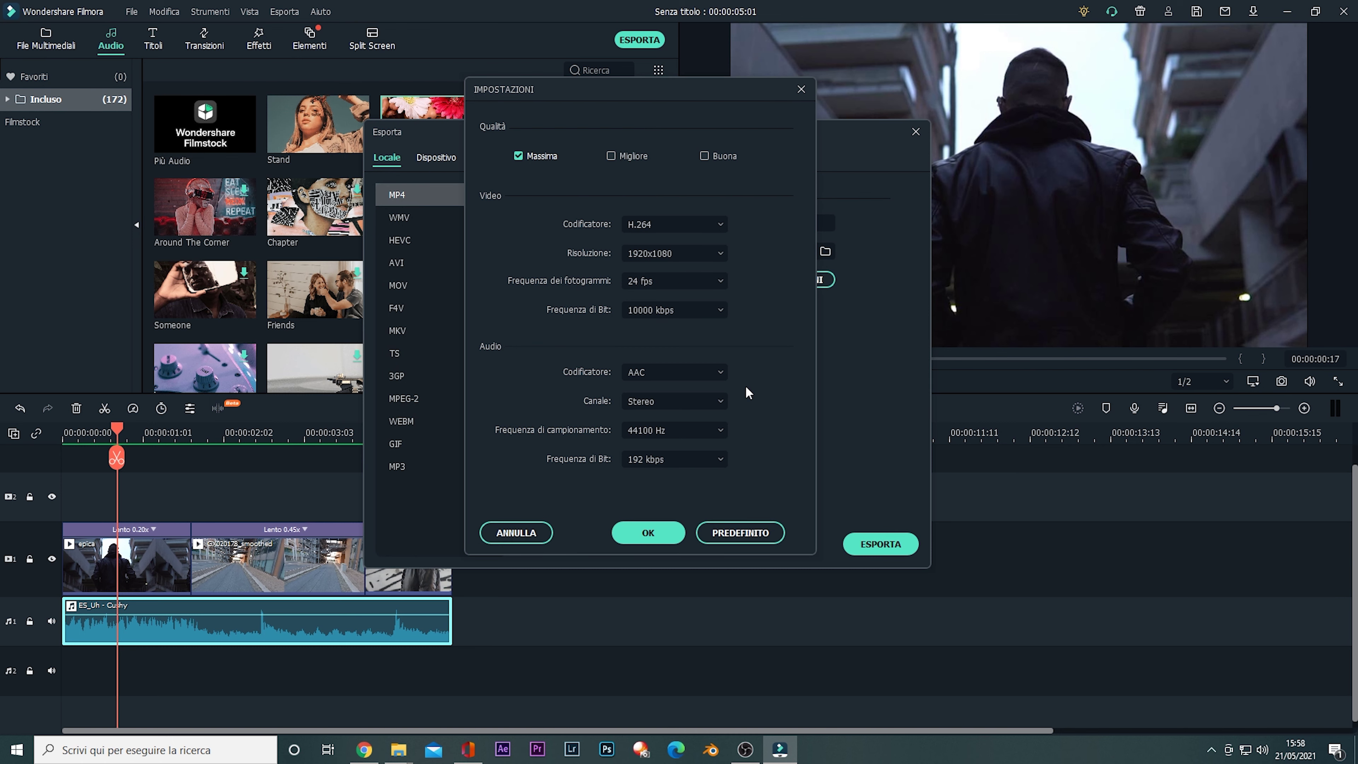
click(611, 156)
click(516, 158)
click(651, 539)
- Look through the device, YouTube, Vimeo and DVD export options and return to the local MP4 export
click(441, 162)
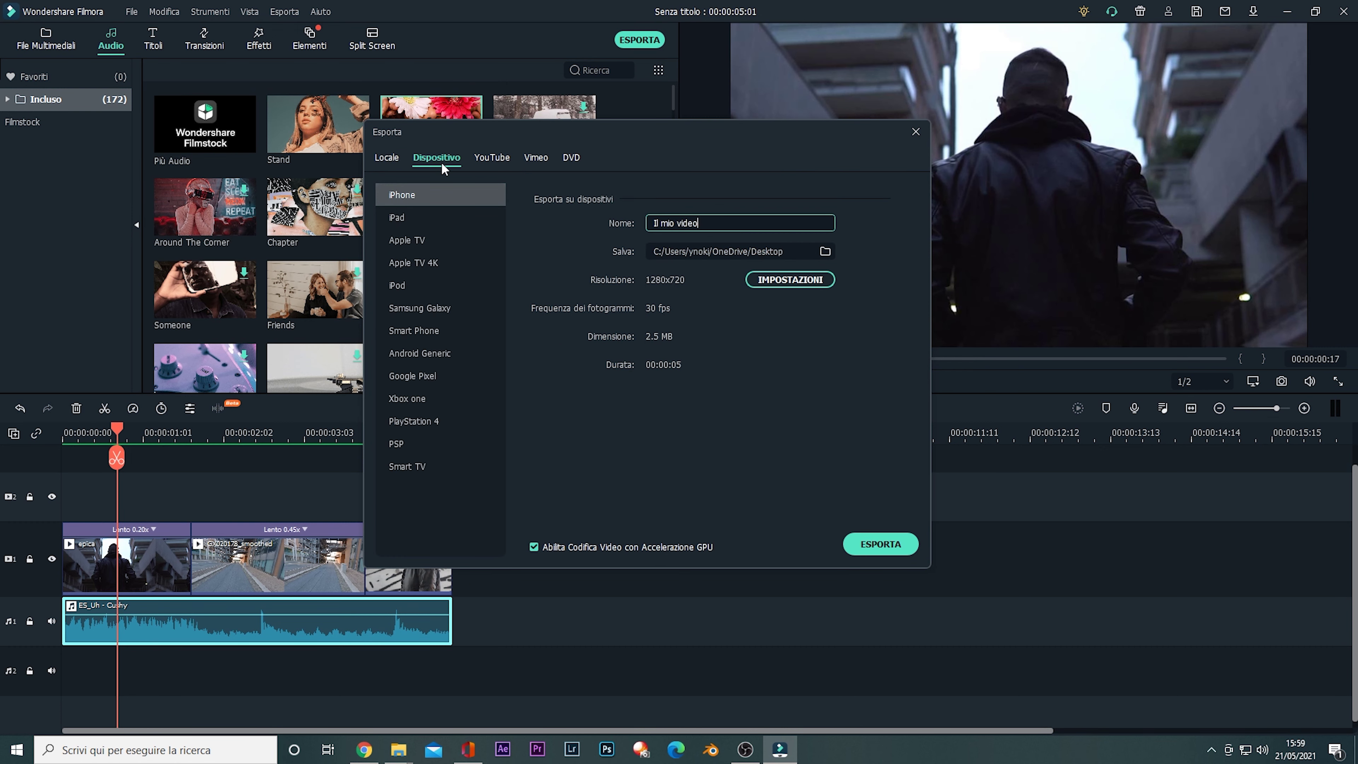
click(399, 157)
click(437, 157)
click(506, 156)
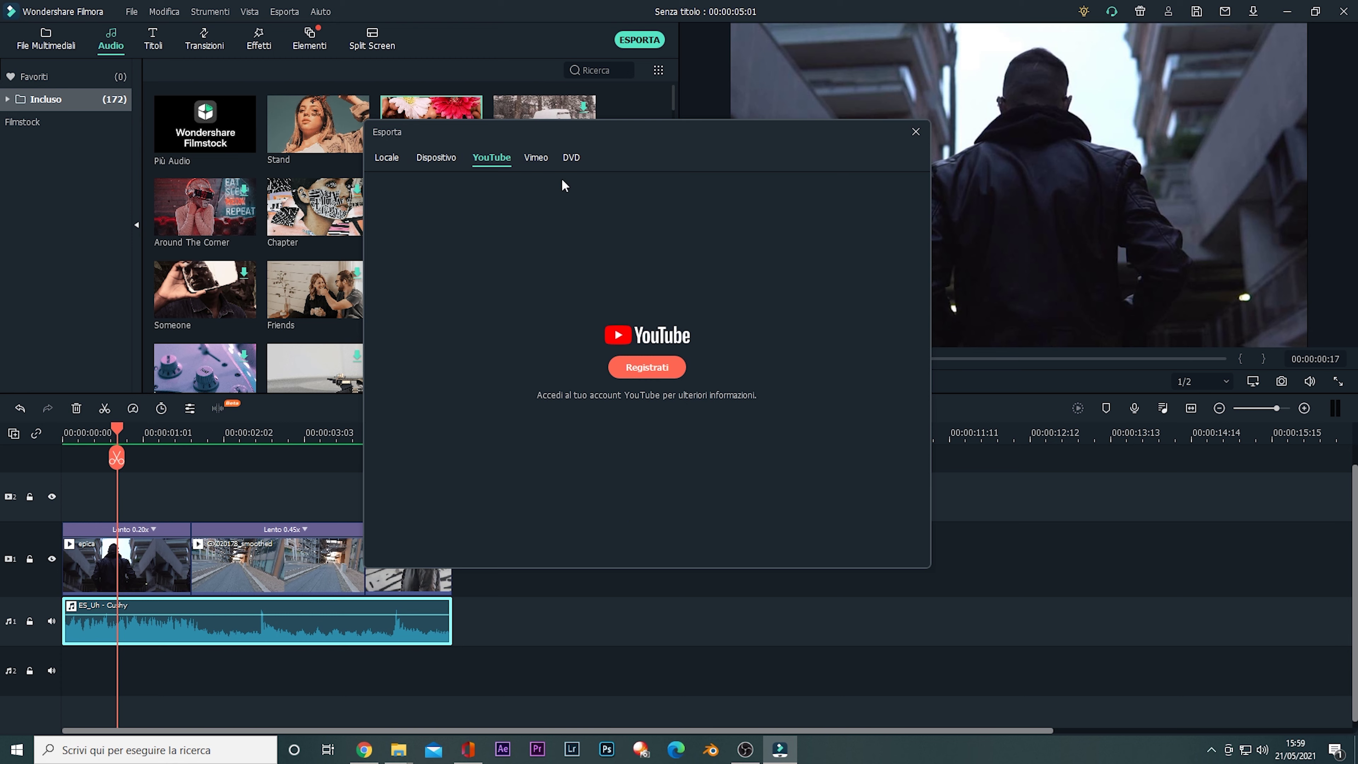
click(536, 158)
click(570, 157)
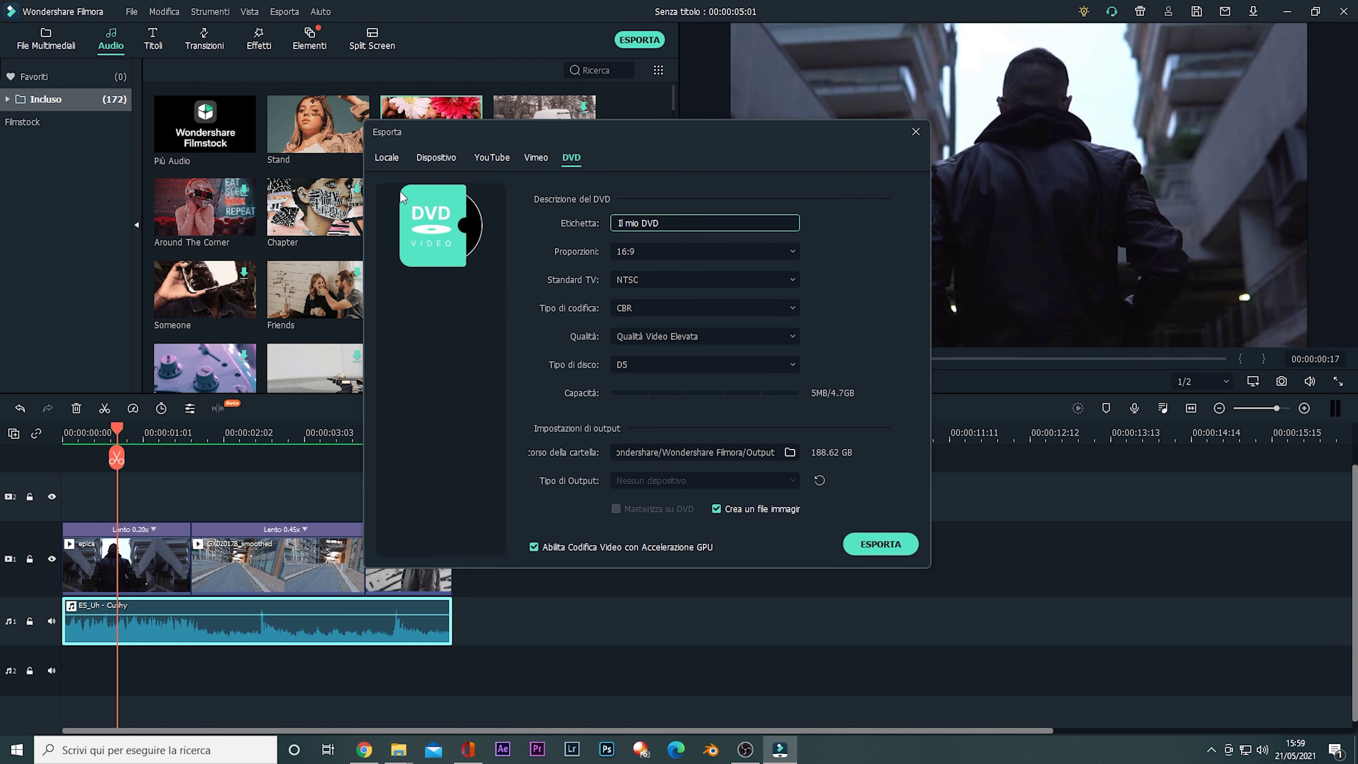
click(387, 157)
mouse_move(728, 122)
mouse_down()
mouse_move(738, 115)
mouse_move(741, 142)
mouse_up()
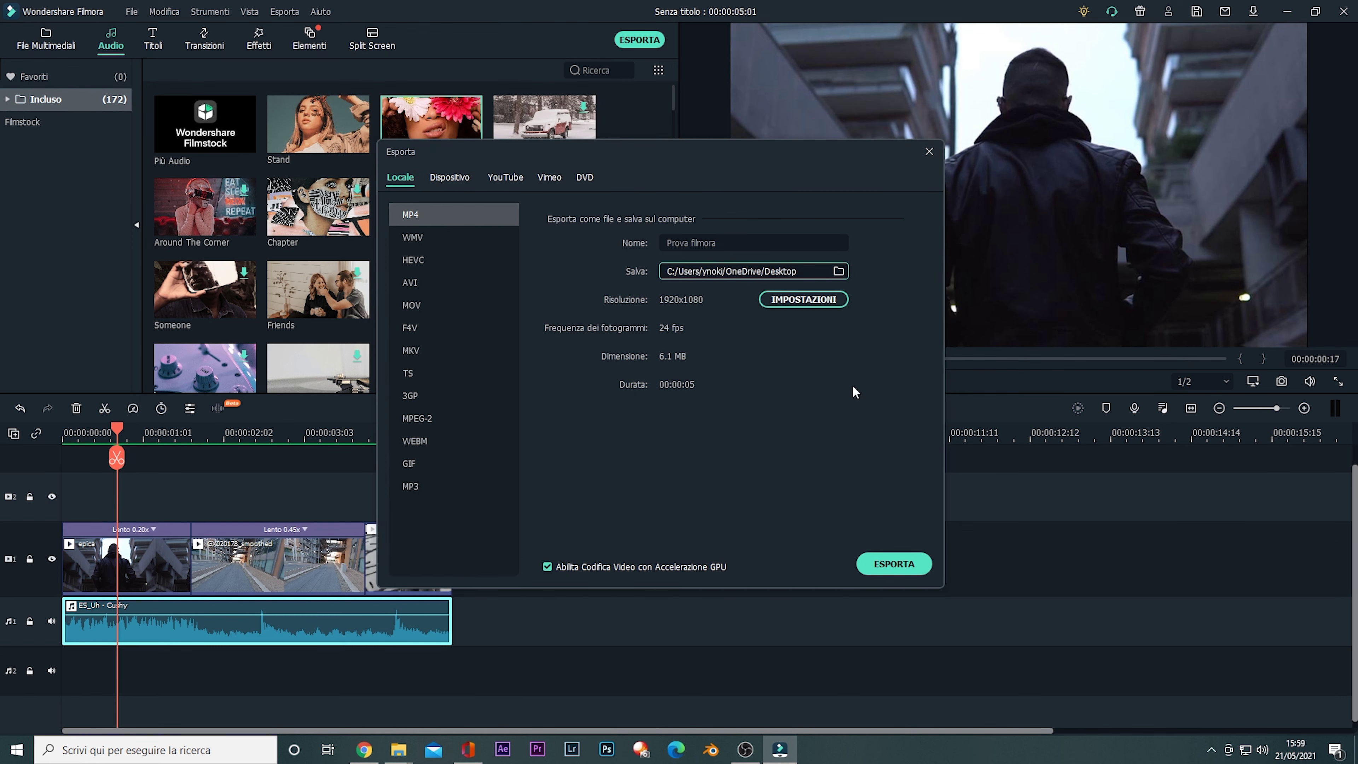